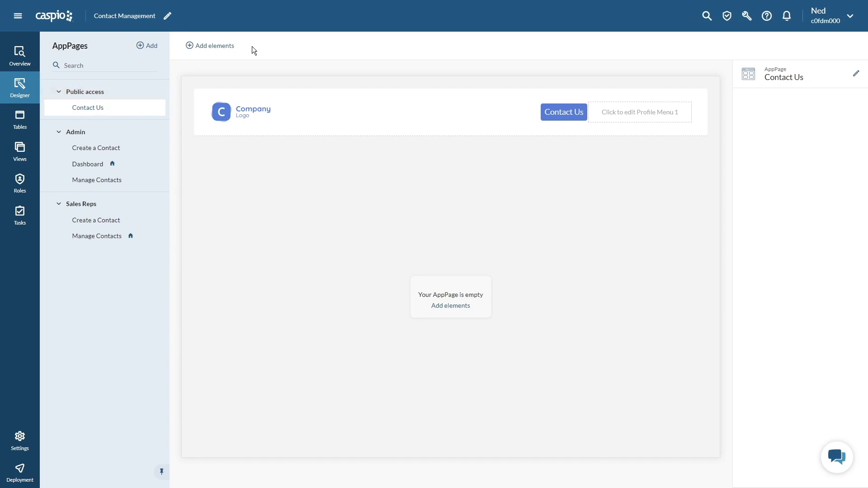
- Compare the elements offered for the Contact Us page with those offered for the Public access segment
click(230, 47)
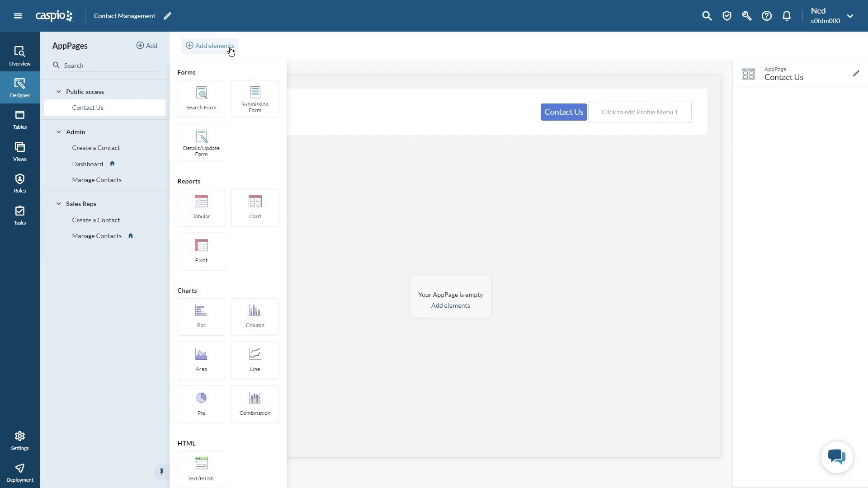
click(130, 92)
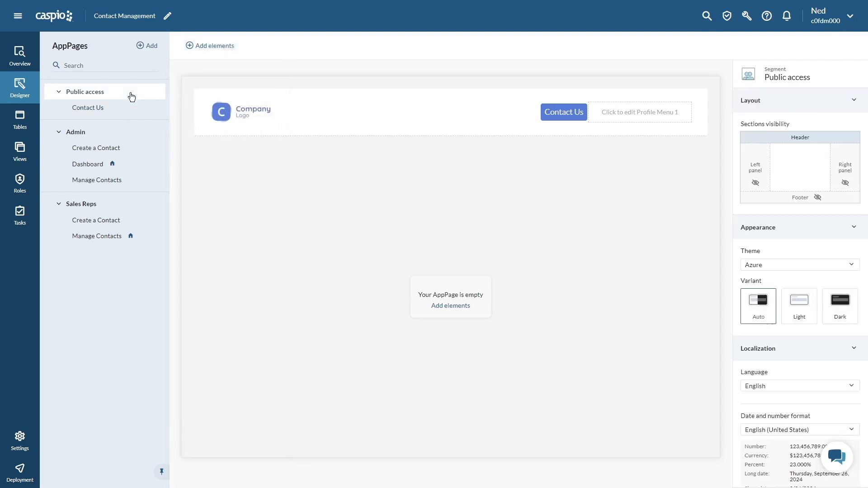
click(211, 49)
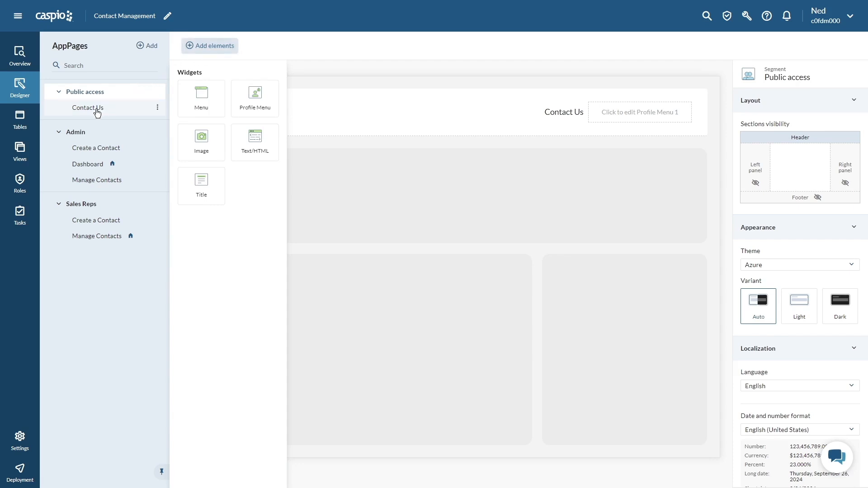
- Add a submission form to the Contact Us page with Contacts_Info as its data source
click(97, 112)
click(210, 45)
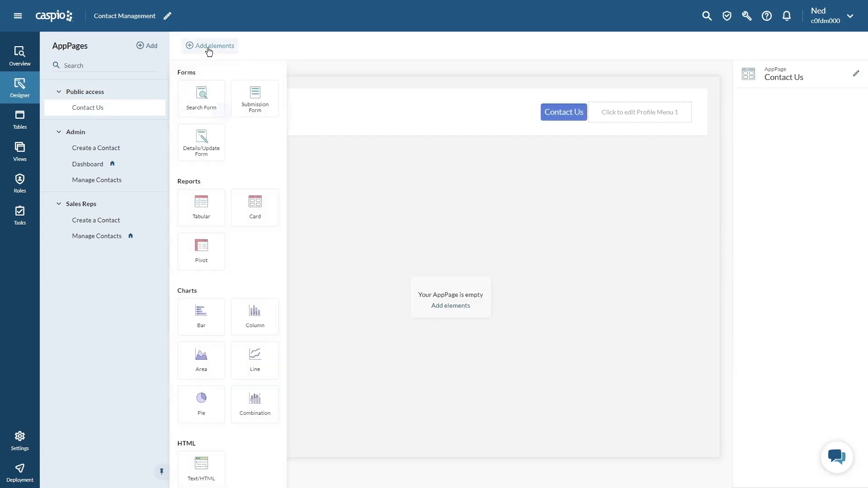
click(246, 93)
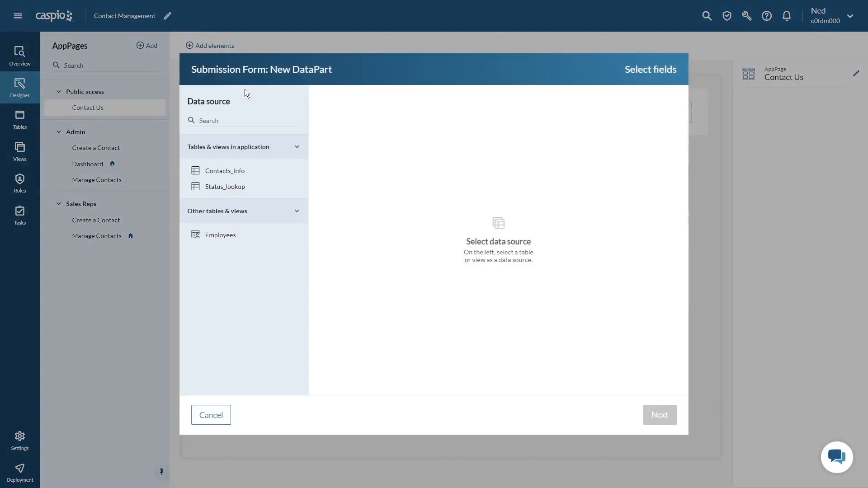
click(234, 171)
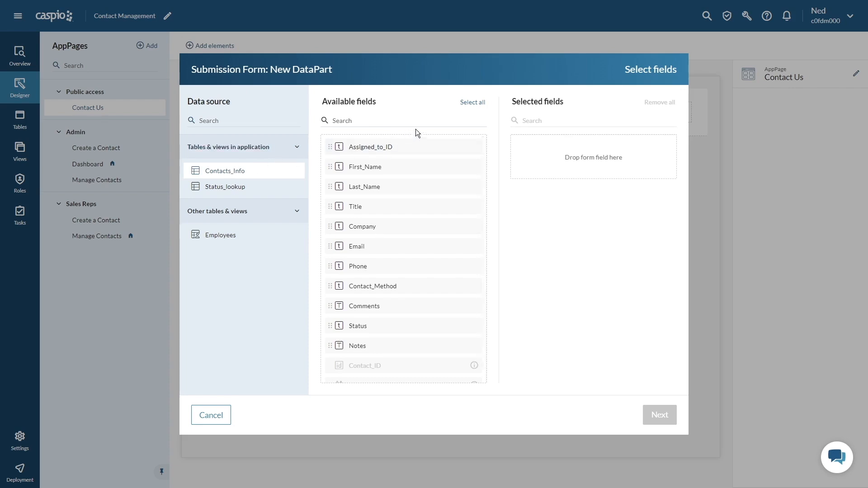
- Include all available fields except Assigned_to_ID and Notes in the submission form, and continue to field configuration
click(476, 103)
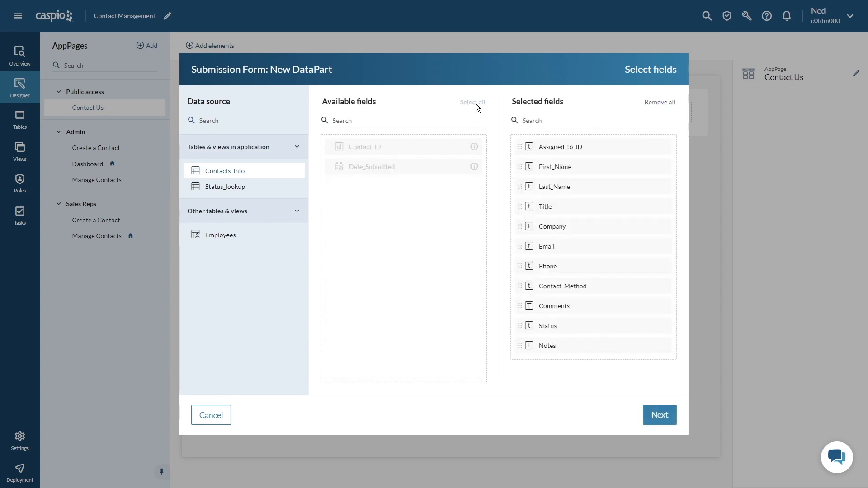
click(556, 154)
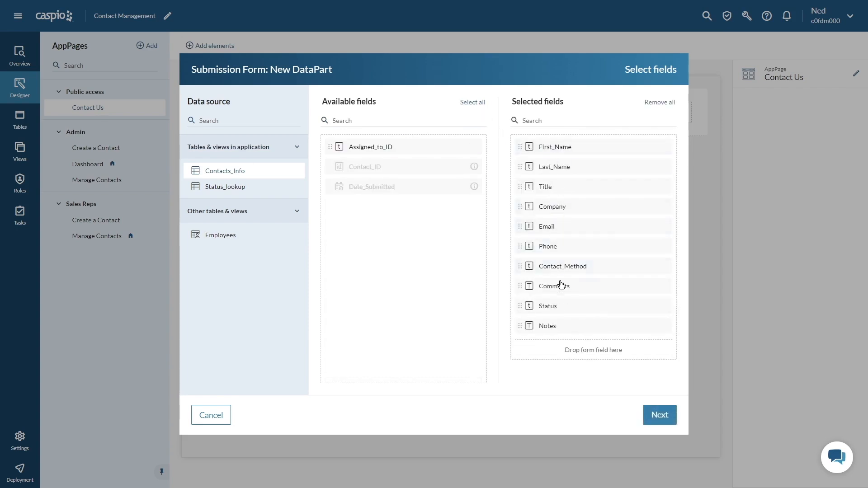
click(556, 325)
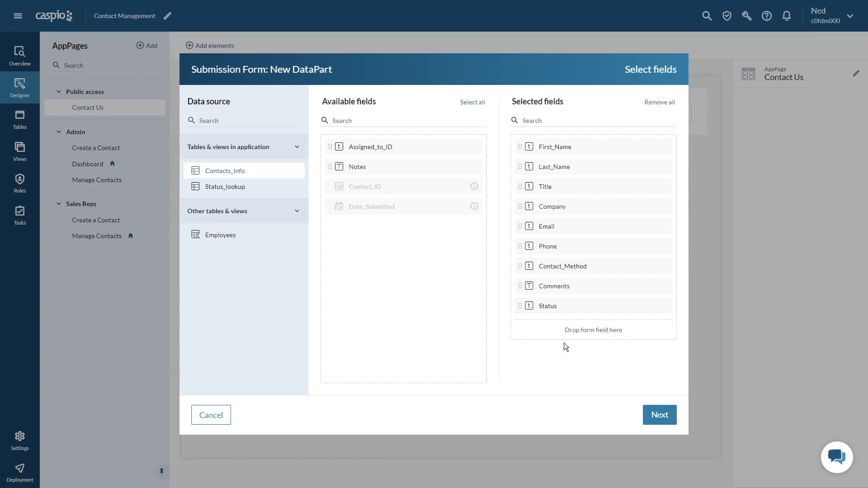
click(660, 416)
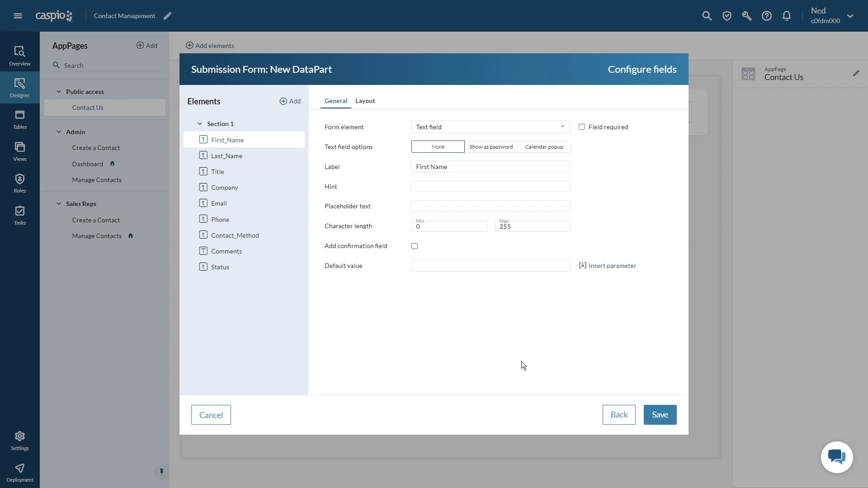
- Change the Comments field's form element to Text area
click(250, 254)
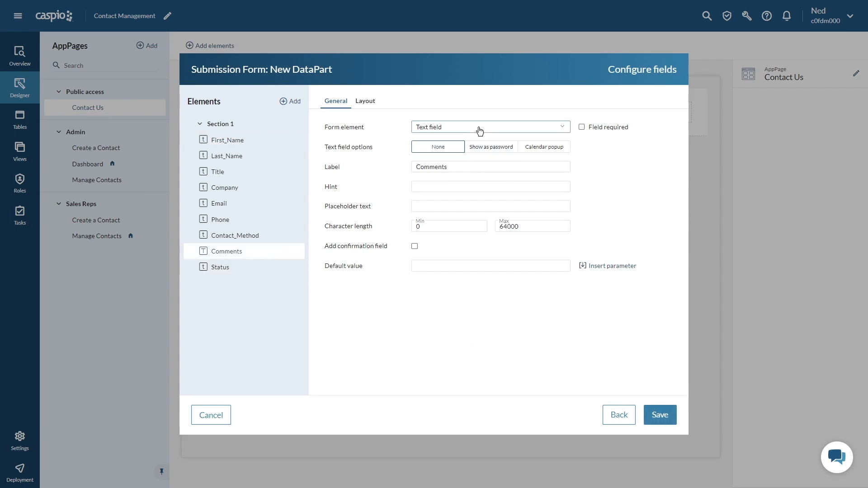
click(478, 130)
click(469, 149)
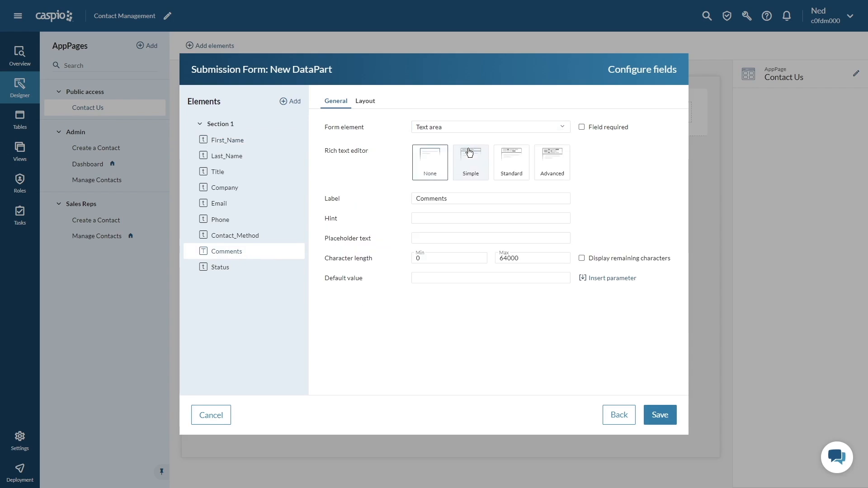
- Change the Contact_Method field's form element to Radio buttons
click(271, 235)
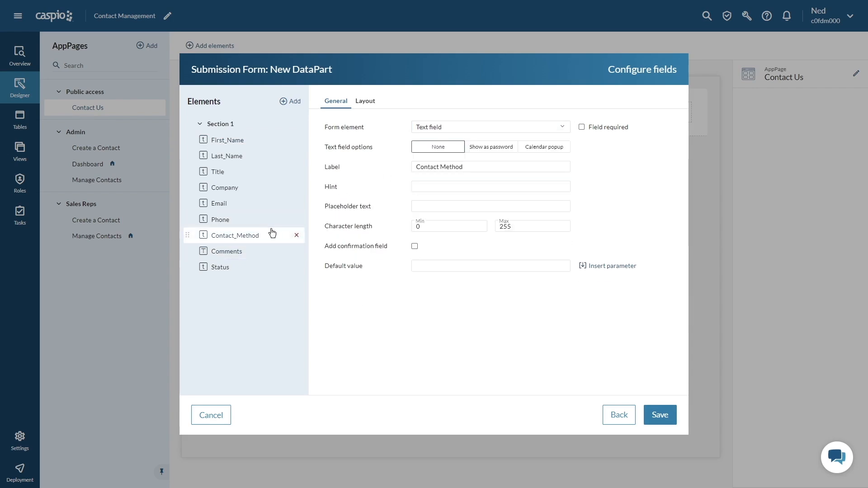
click(472, 131)
click(465, 165)
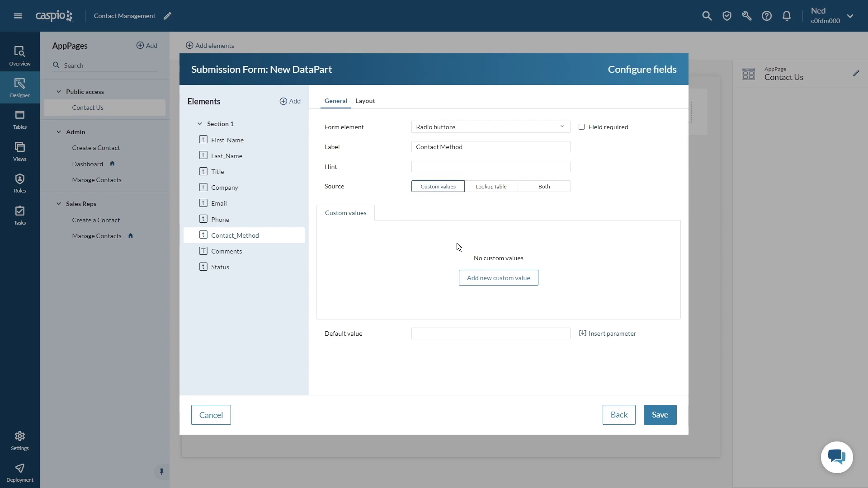
- Add custom values Phone, Email and No Preference to Contact_Method, using the same text for each display name and value
click(474, 277)
text(Phon)
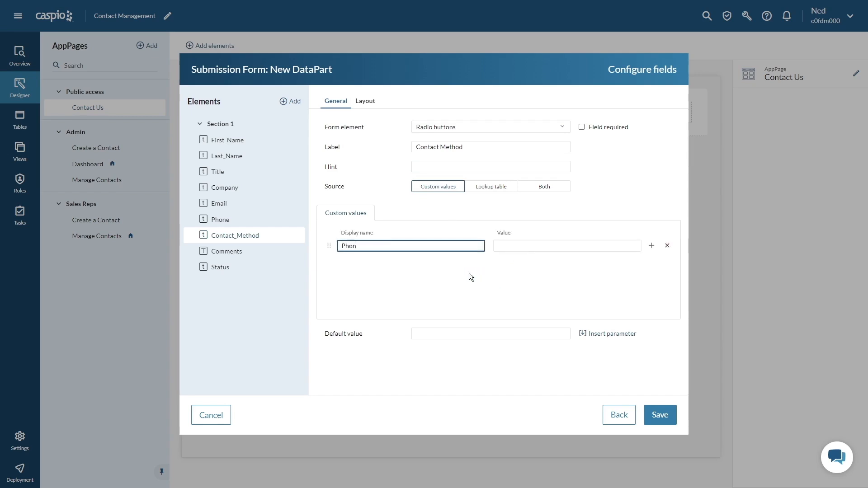
text(e)
key(Tab)
text(Phone)
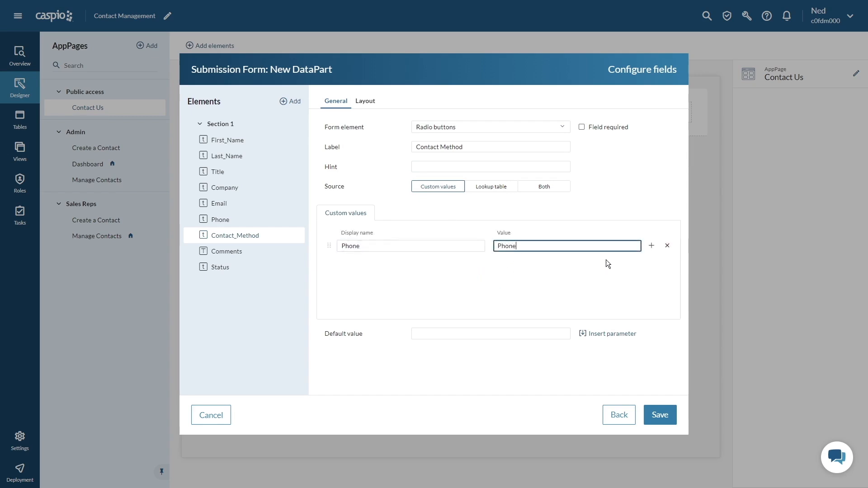
click(650, 246)
text(Email)
key(Tab)
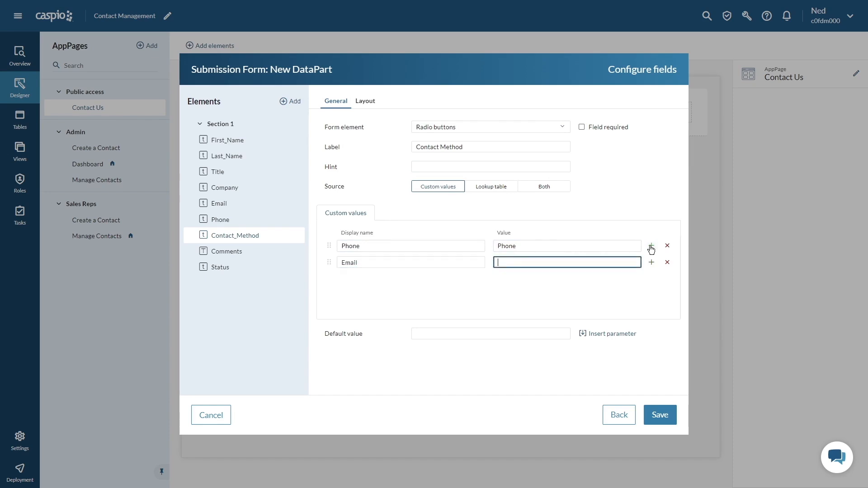
text(Email)
click(651, 263)
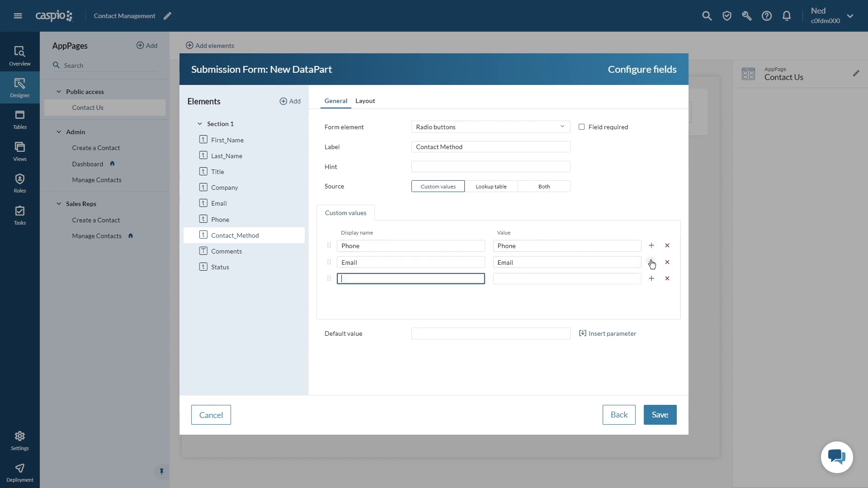
text(No Preference)
key(Tab)
text(No Preference)
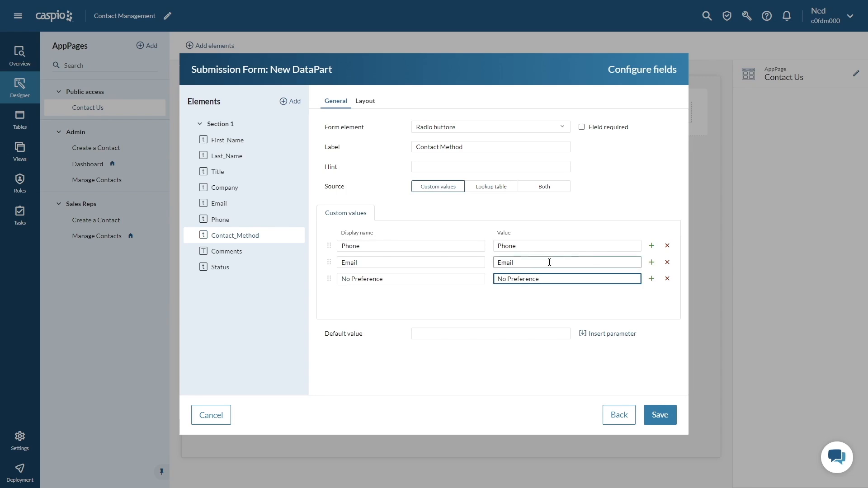
- Make the Status field Hidden with the default value New, and save the submission form
click(275, 269)
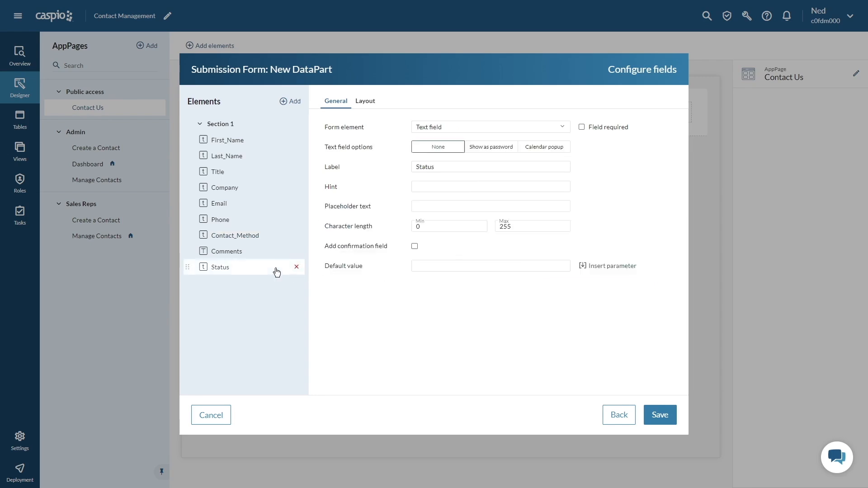
click(447, 127)
click(436, 208)
click(436, 146)
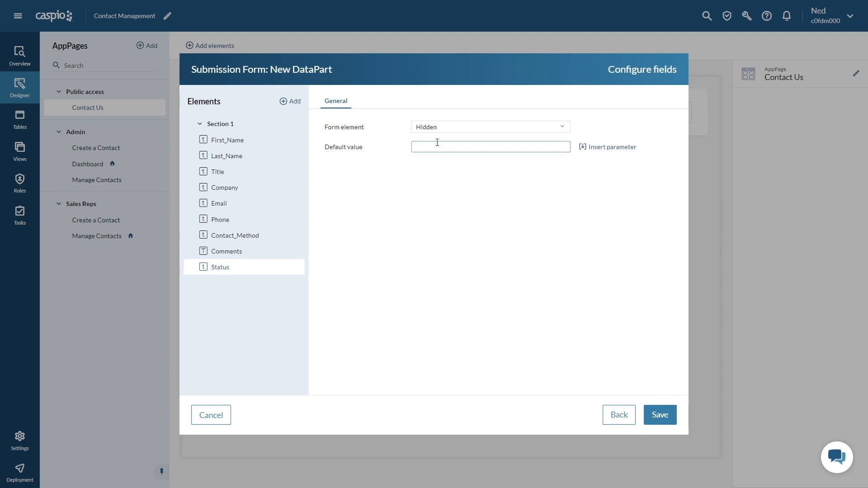
text(New)
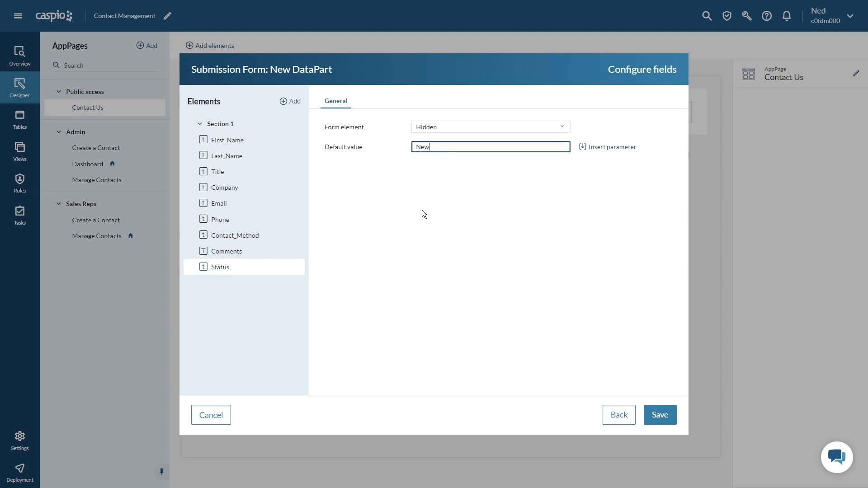
click(652, 414)
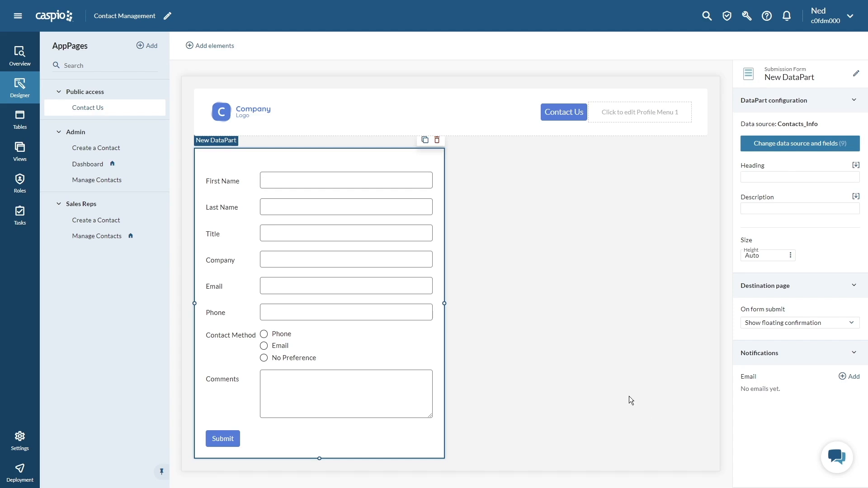
- Narrow the submission form on the page and set its heading to "Contact Us"
mouse_move(384, 163)
mouse_down()
mouse_move(516, 173)
mouse_move(371, 157)
mouse_up()
drag(445, 303, 402, 264)
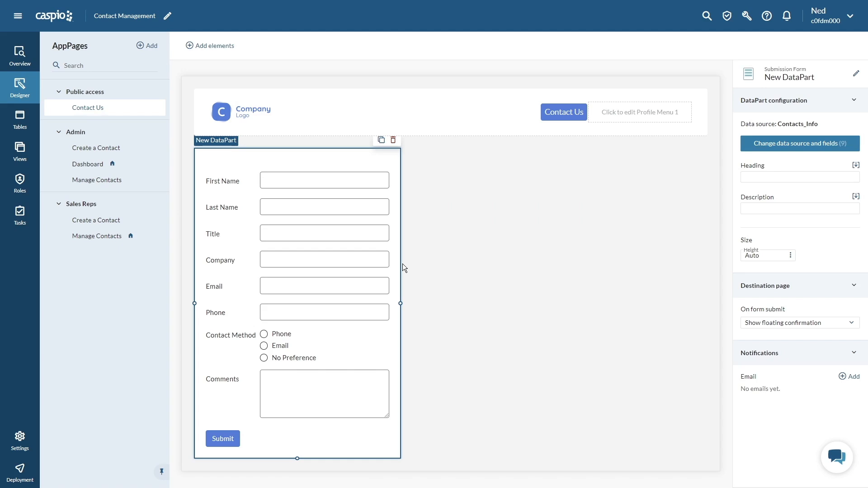
click(760, 177)
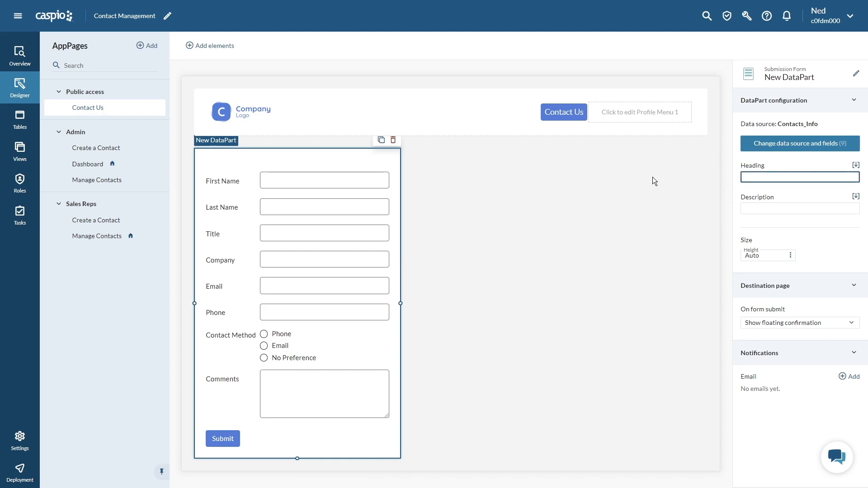
text(Contact Us)
click(652, 177)
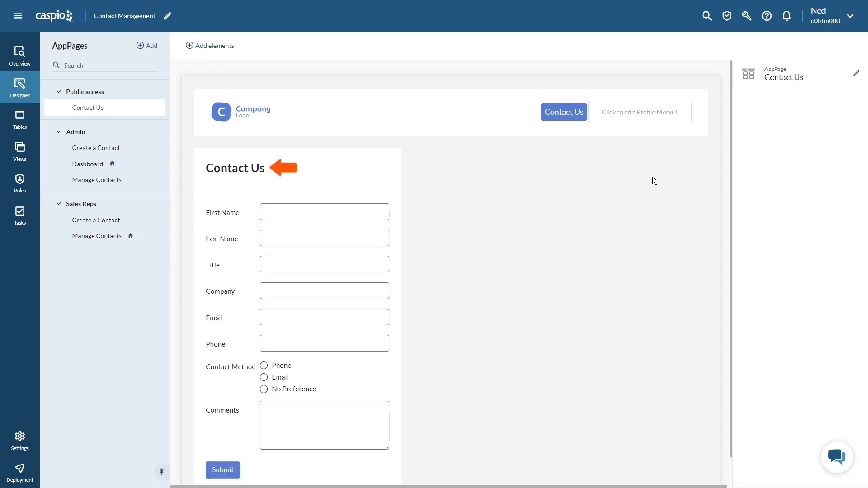
- Rename the submission form's DataPart to "Public - contact us form"
click(397, 178)
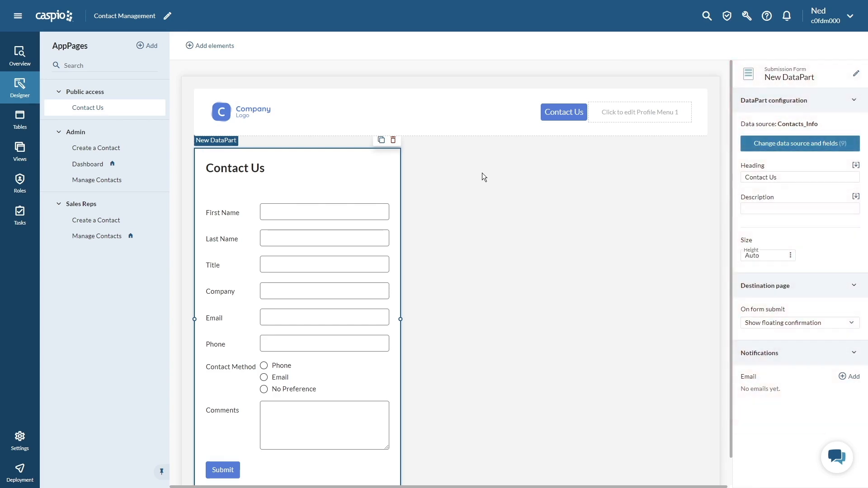
click(856, 73)
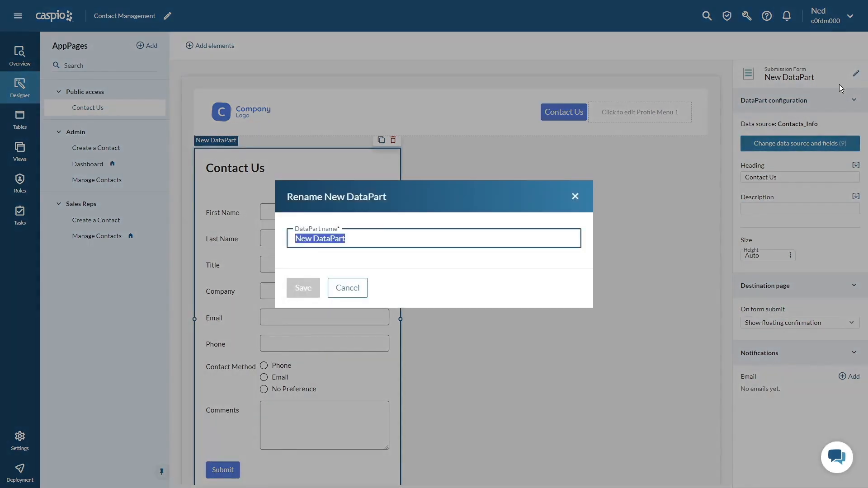
text(Public - contact)
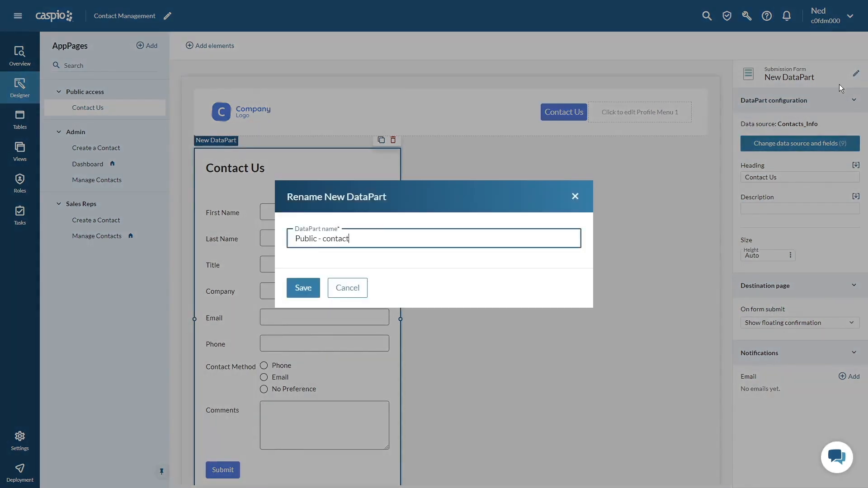
text( us form)
key(Return)
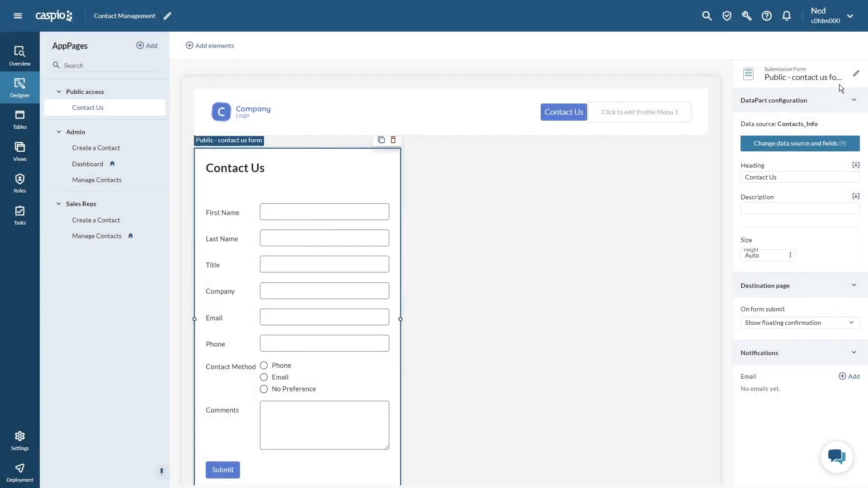
- Add a search form to the Admin Manage Contacts page with Contacts_Info as its data source
click(134, 186)
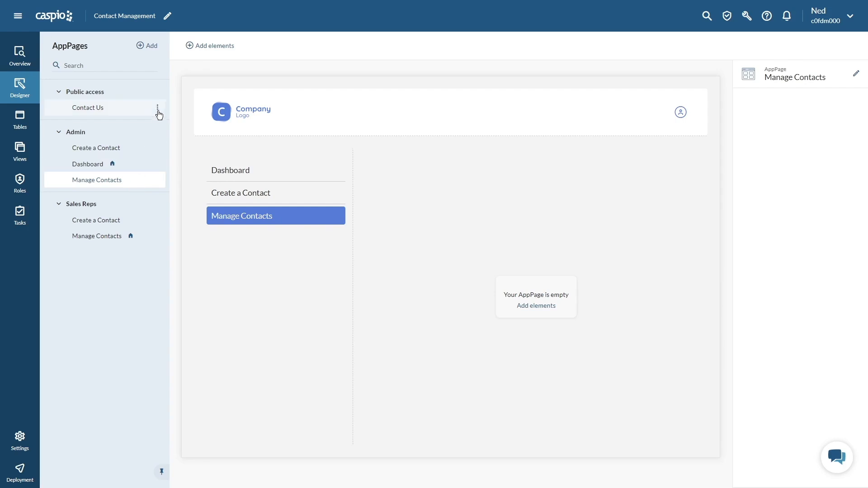
click(222, 49)
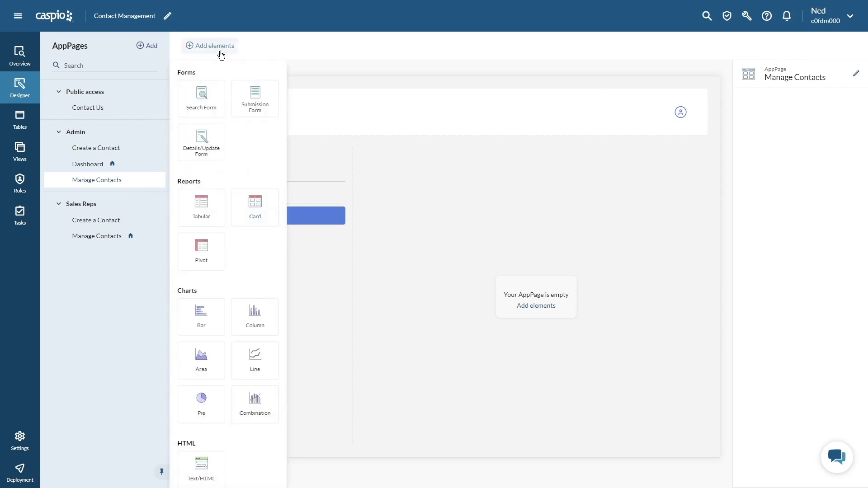
click(201, 93)
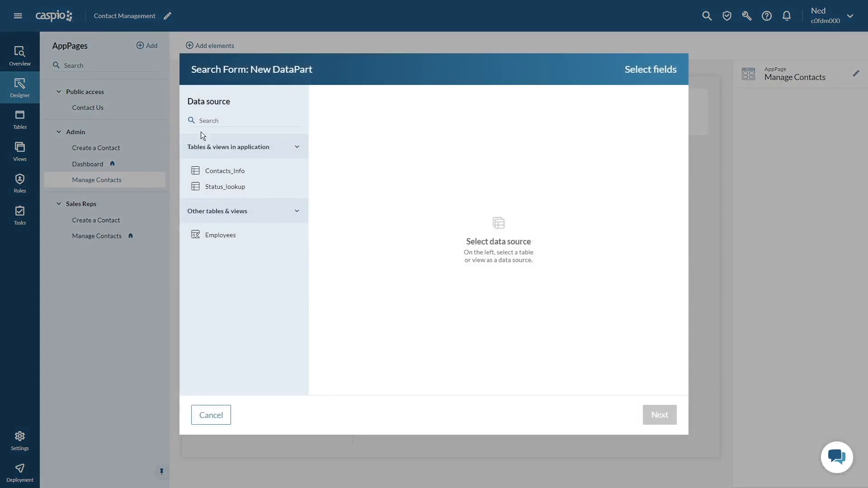
click(213, 172)
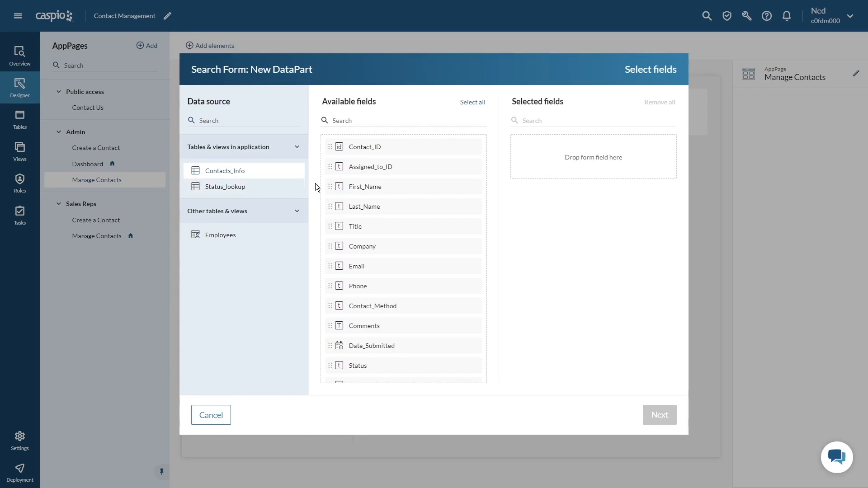
- Select First_Name, Last_Name, Email, Status and Assigned_to_ID as the search form's fields and proceed to field configuration
click(368, 191)
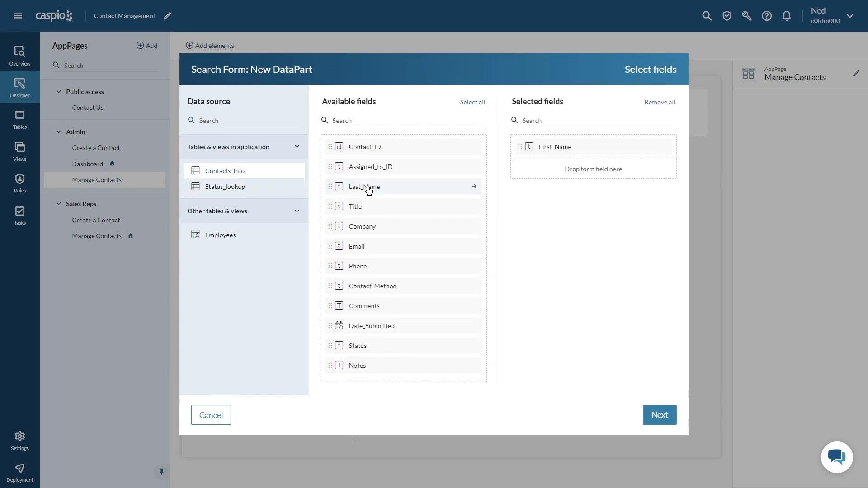
click(368, 190)
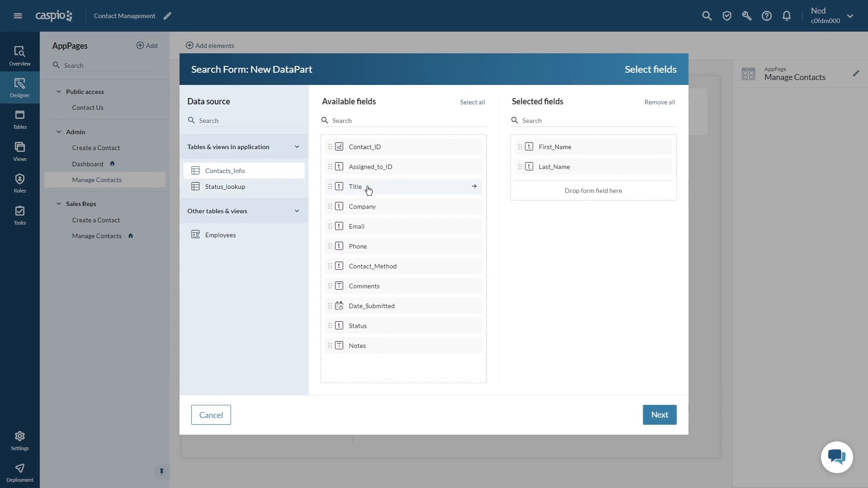
click(361, 227)
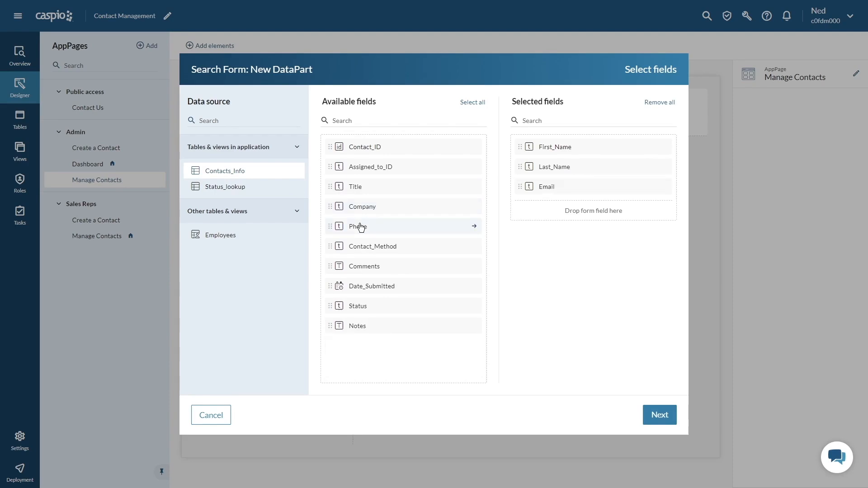
click(360, 309)
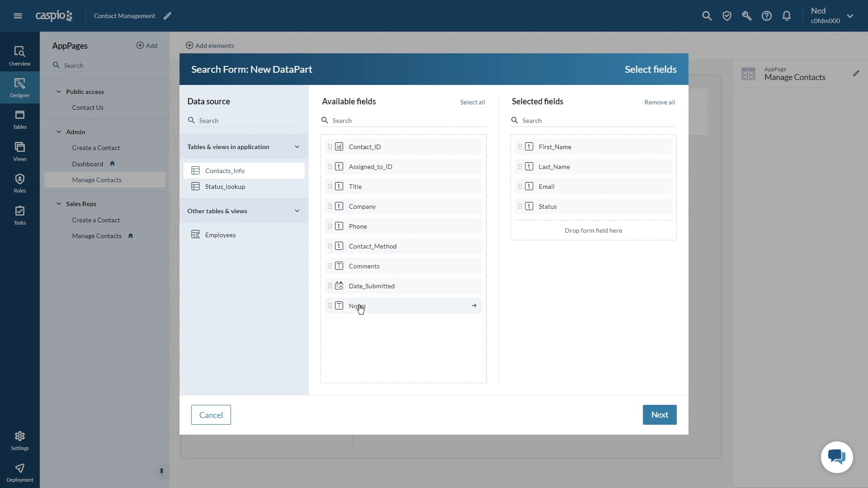
click(374, 171)
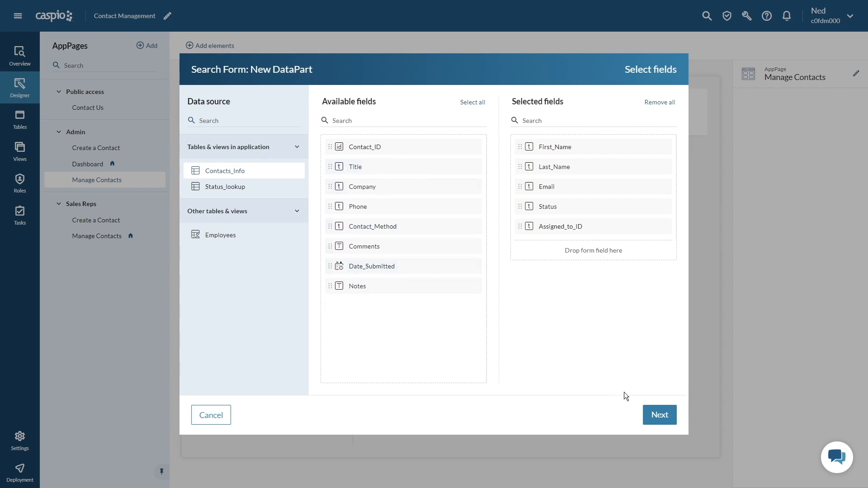
click(649, 416)
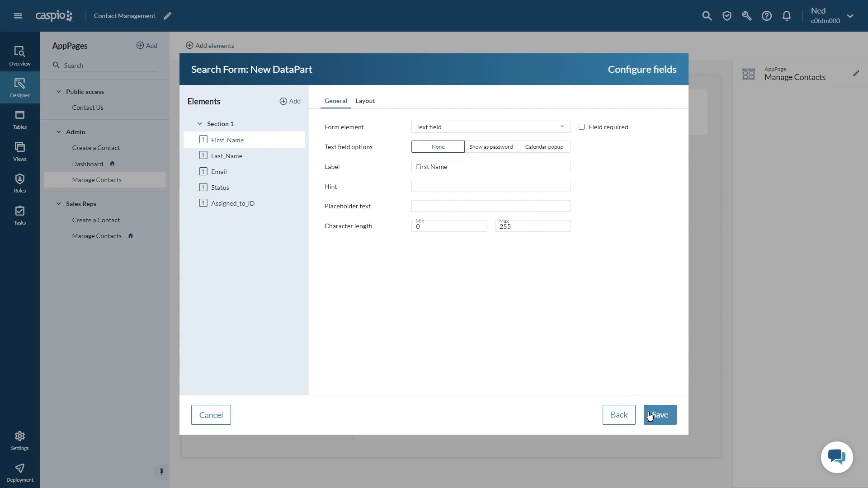
- Make the Status field a Dropdown sourced from both custom values and a lookup table, with the custom value "Any status"
click(226, 191)
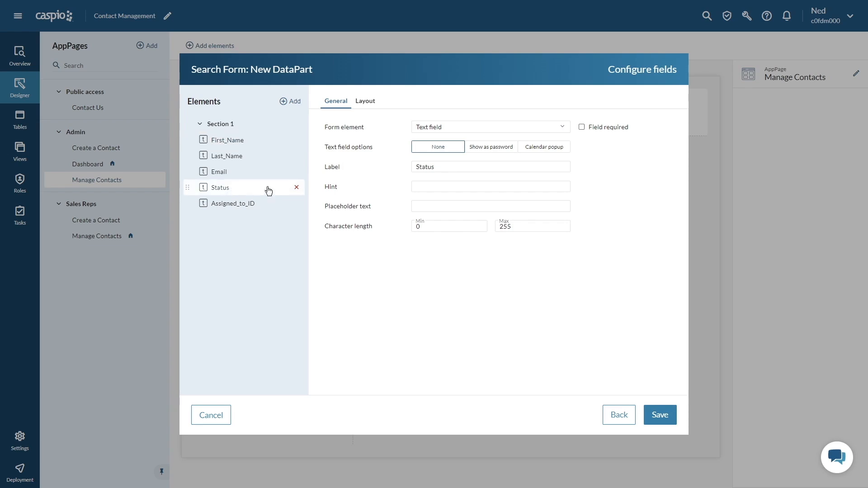
click(438, 130)
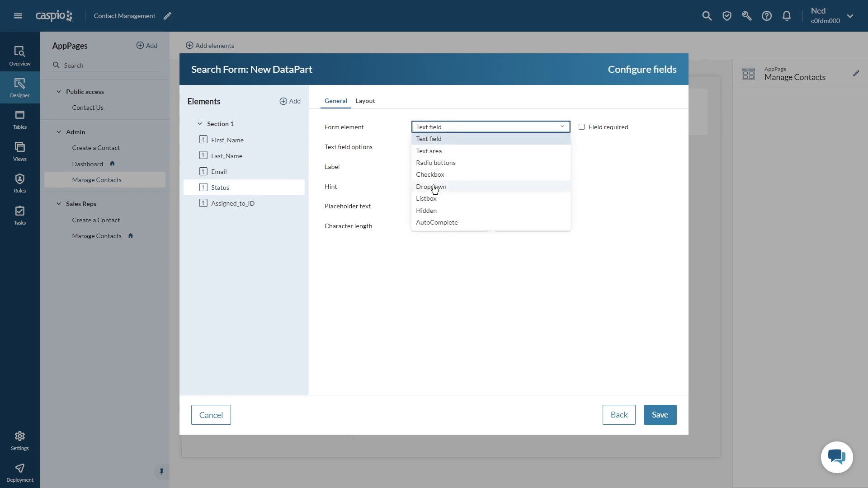
click(434, 186)
click(542, 207)
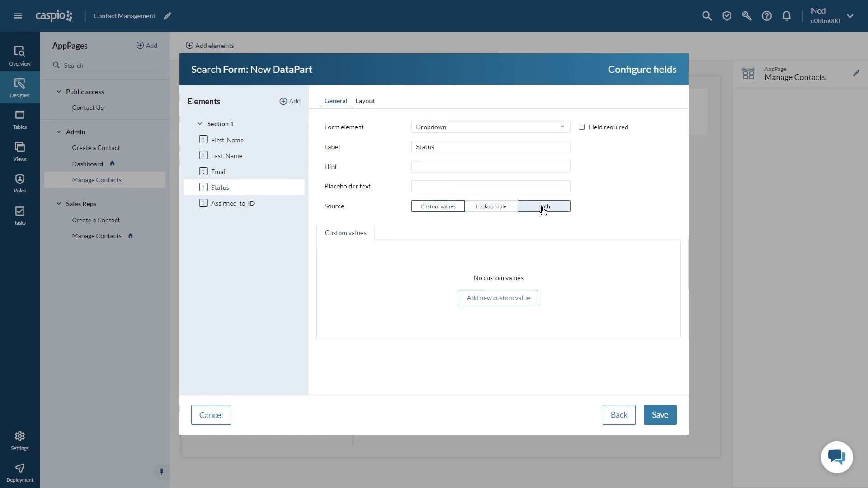
click(518, 299)
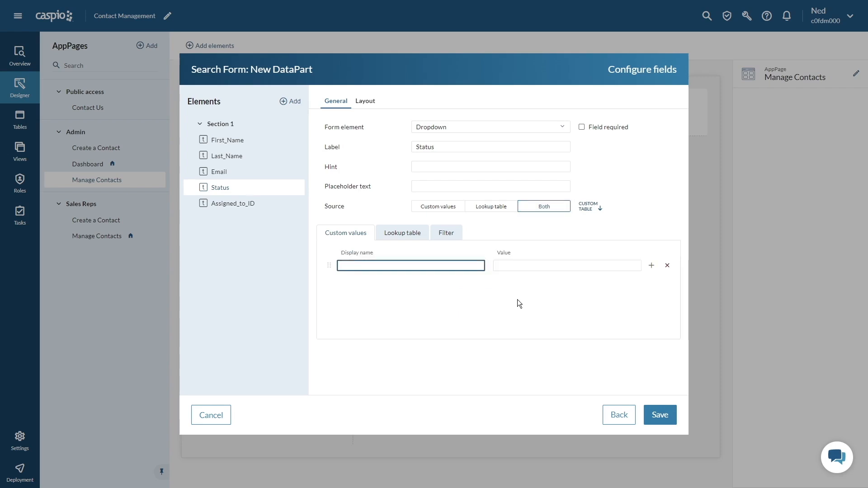
text(Any status)
- Set the Status dropdown's lookup table to Status_lookup
click(402, 234)
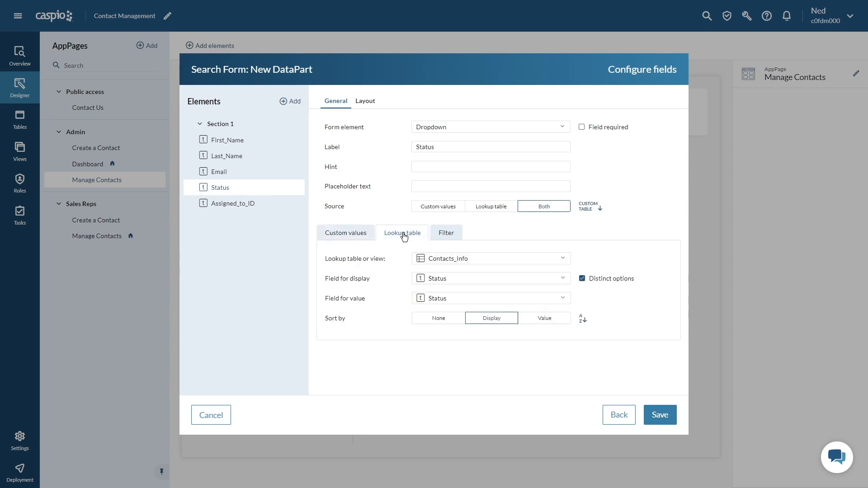
click(441, 258)
click(443, 309)
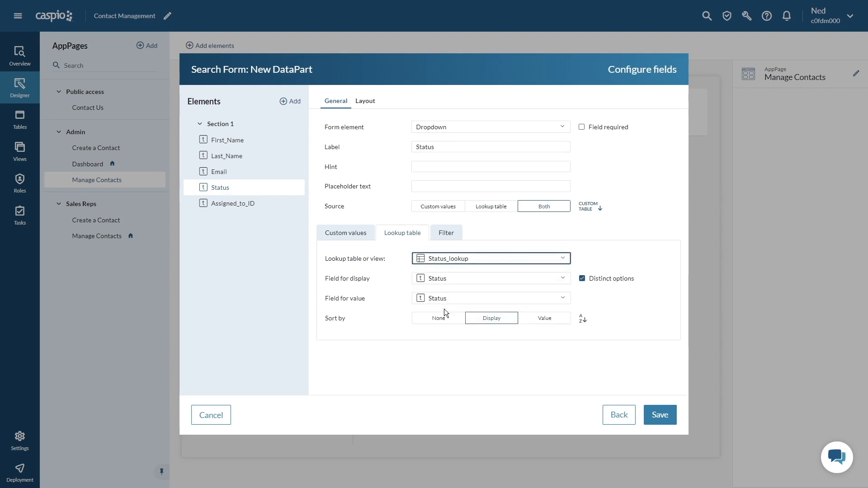
- Make the Assigned_to_ID field a Dropdown and shorten its label to "Assigned to"
click(267, 209)
click(442, 131)
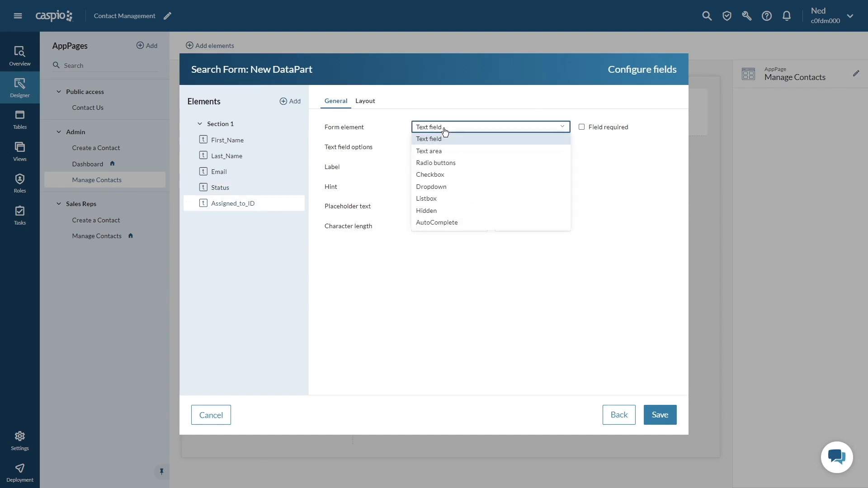
click(439, 186)
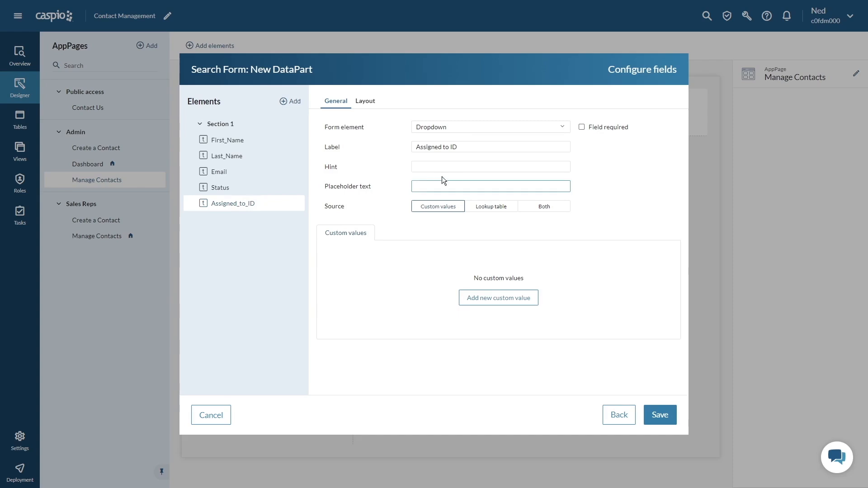
click(467, 147)
key(BackSpace)
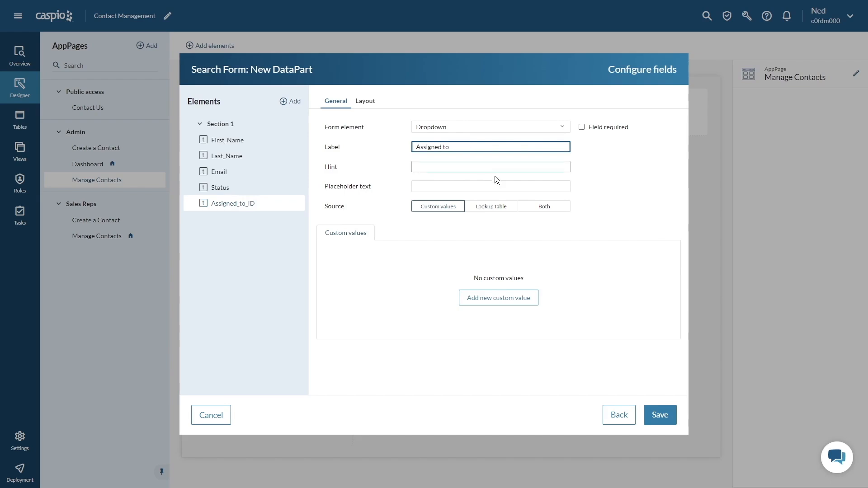
- Source the Assigned_to_ID dropdown from both custom values and a lookup table, adding the custom value "All employees"
click(525, 207)
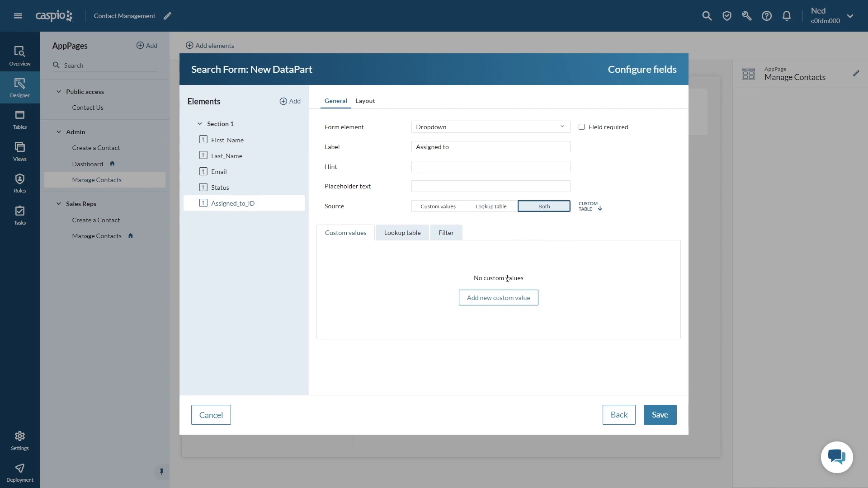
click(499, 297)
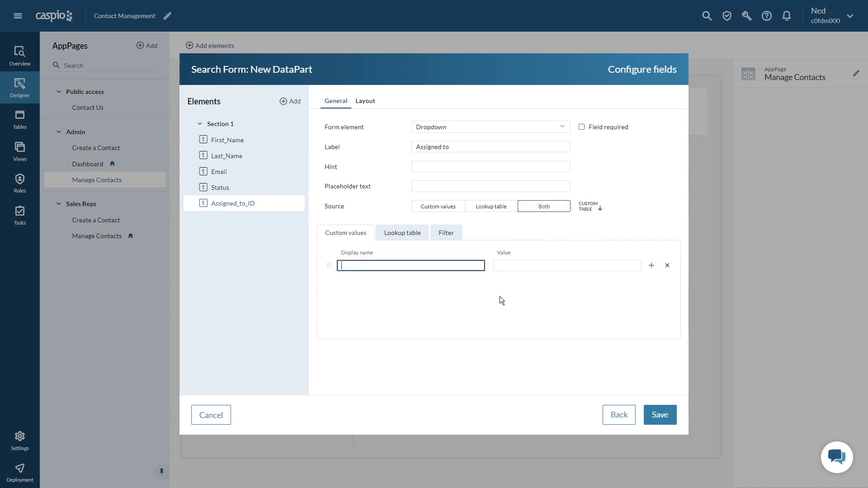
text(All employees)
- Use the Employees table as the Assigned_to_ID lookup with Full_Name as its display field, and save the search form
click(416, 234)
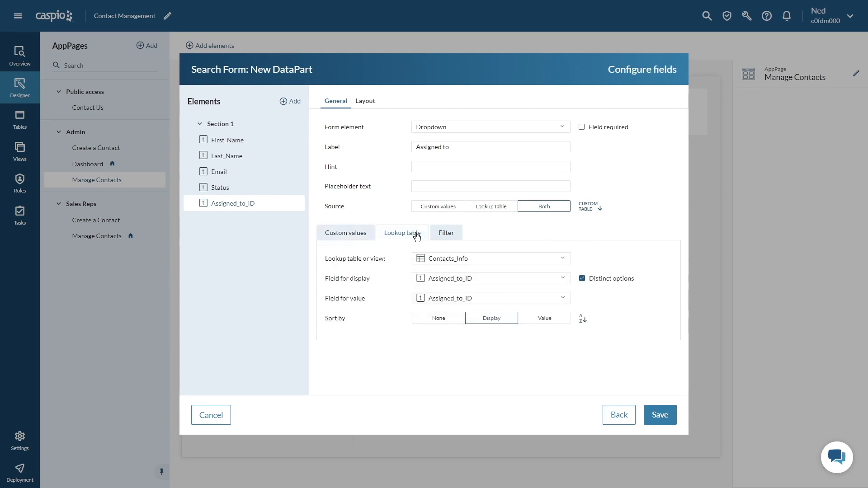
click(438, 259)
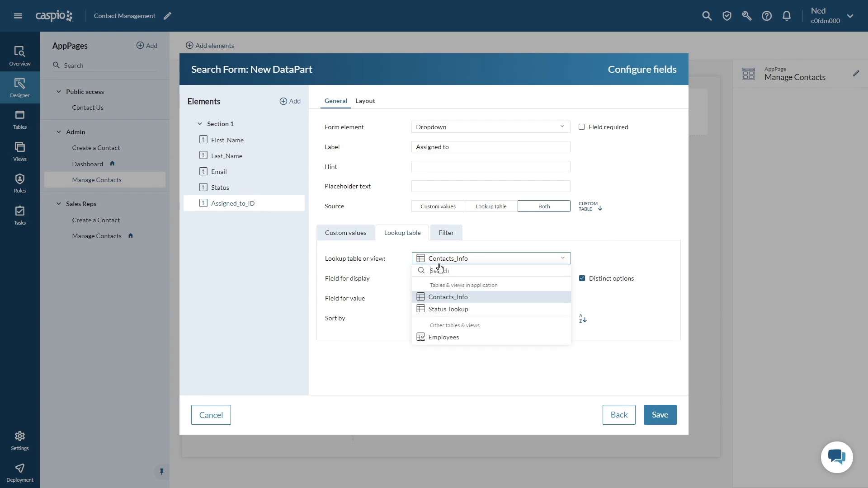
click(437, 337)
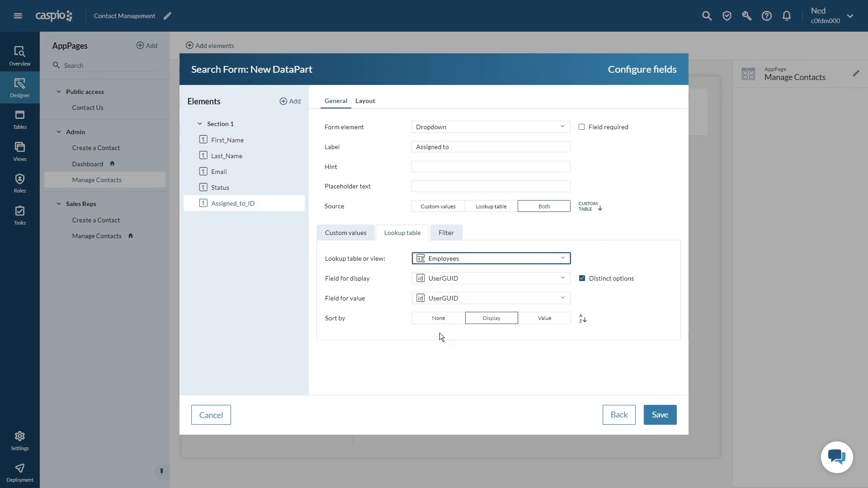
click(449, 278)
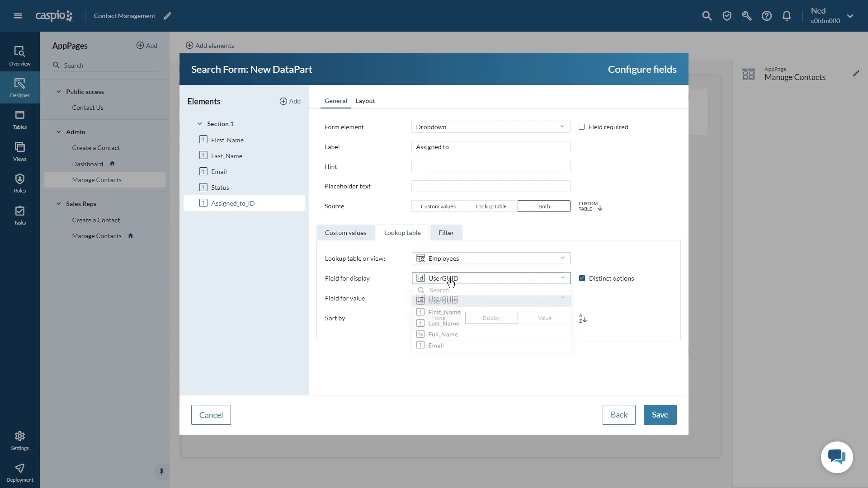
click(442, 336)
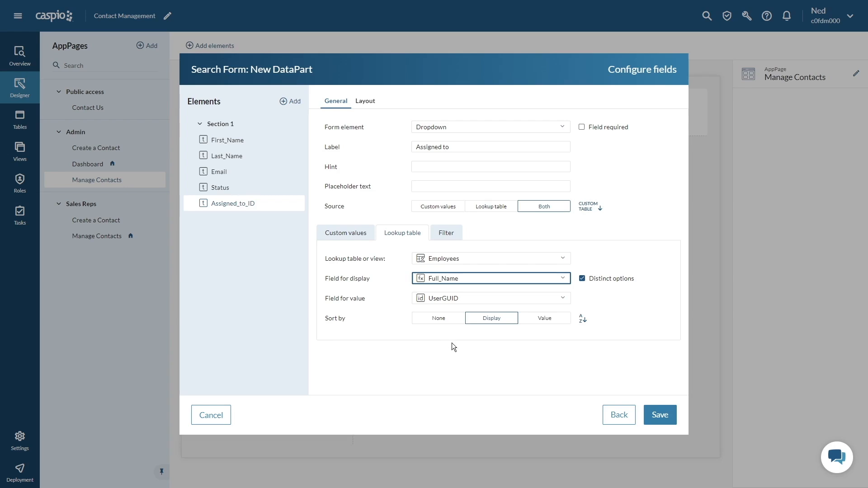
click(651, 418)
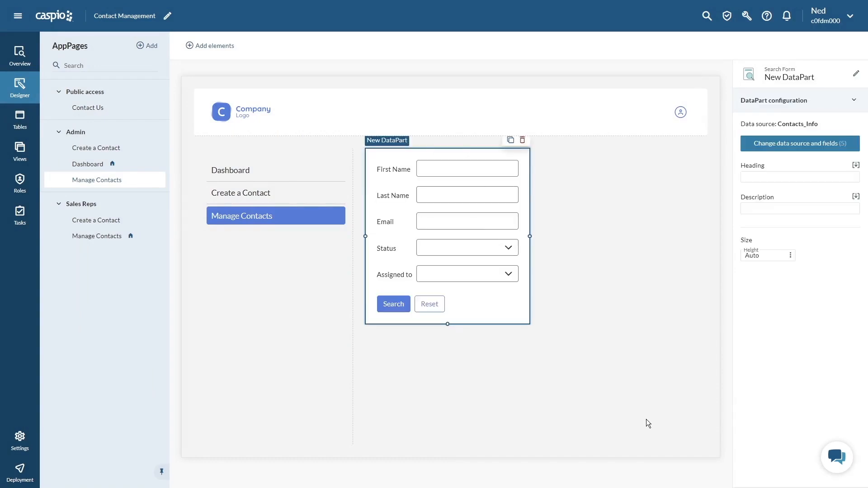
- Rename the search form's DataPart to "Admin - search contacts"
click(856, 73)
text(Admin - search contacts)
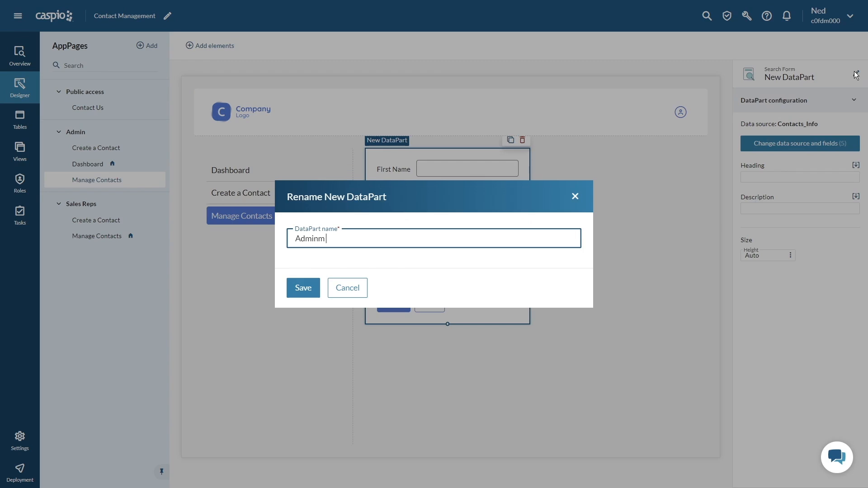
key(Return)
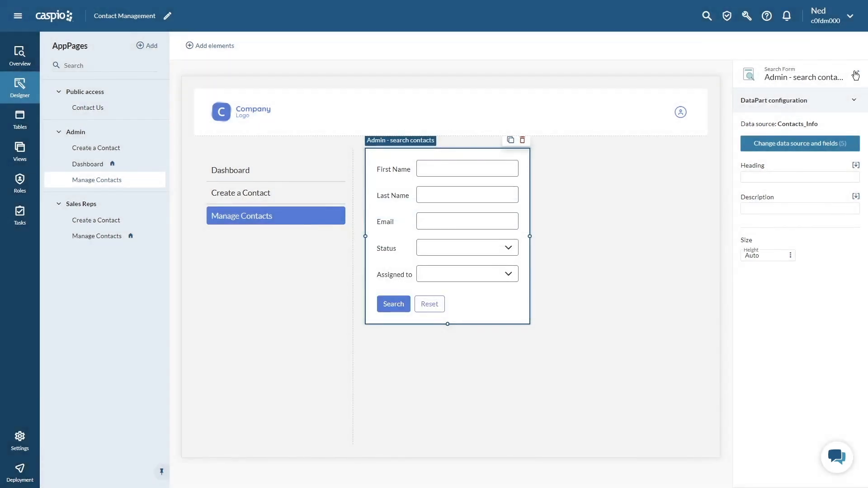
- Add a tabular report to the Admin Manage Contacts page with Contacts_Info as its data source
click(223, 50)
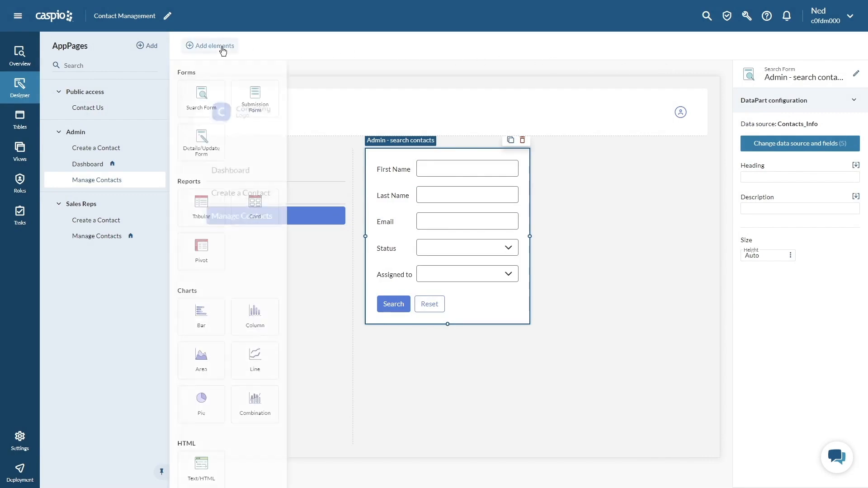
click(201, 207)
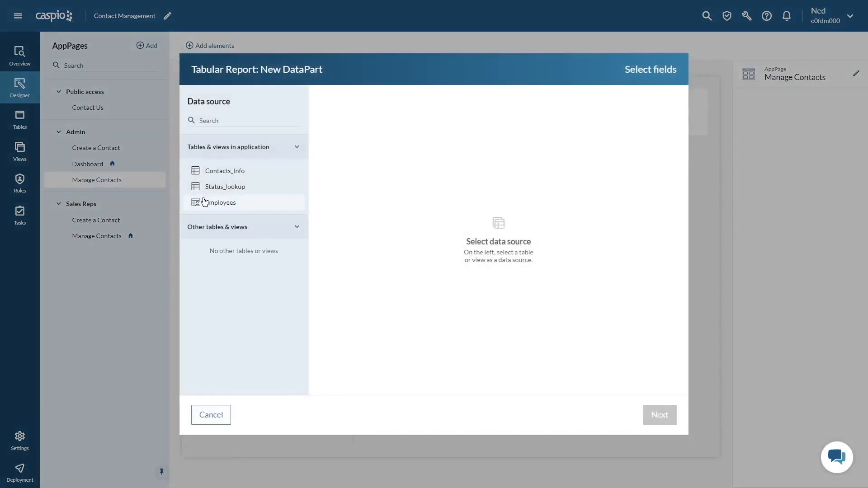
click(222, 176)
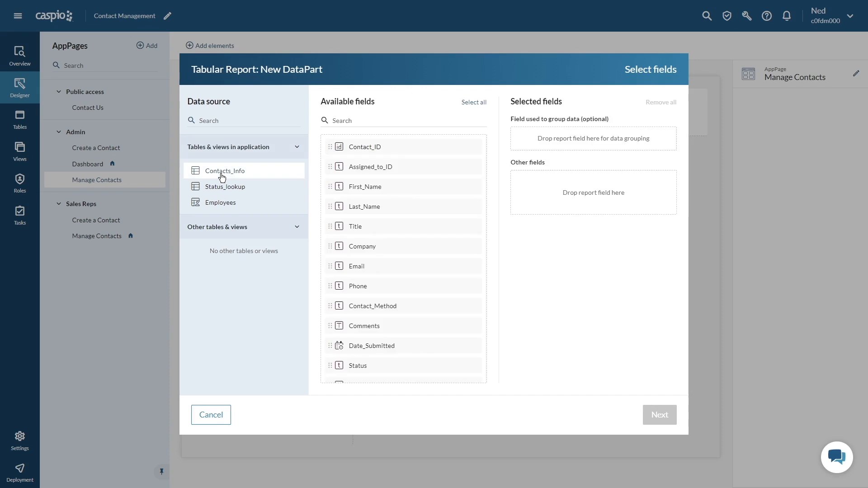
- Select First_Name, Last_Name, Title, Company, Email and Phone as the report's fields and save the report
double_click(355, 189)
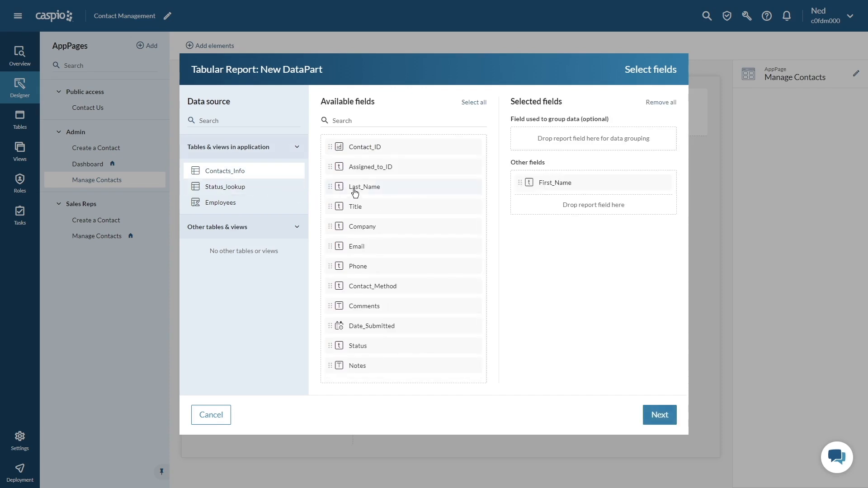
double_click(356, 190)
double_click(356, 190)
double_click(355, 190)
double_click(355, 190)
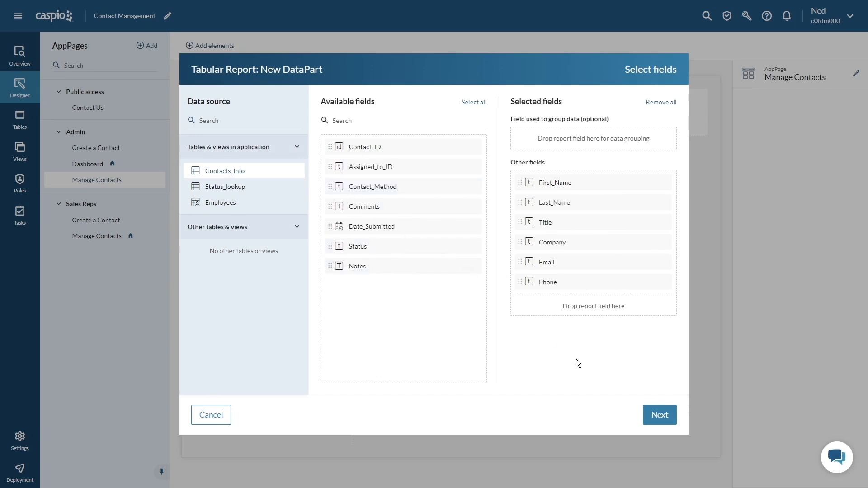
click(645, 415)
click(645, 415)
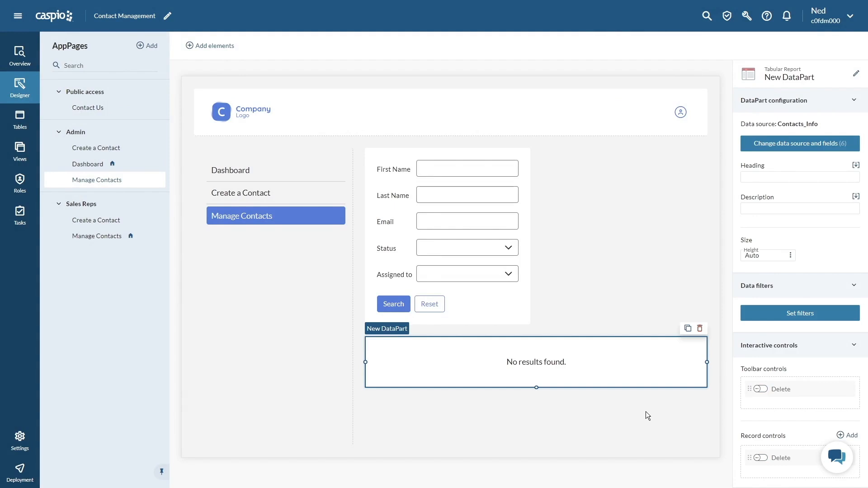
click(747, 17)
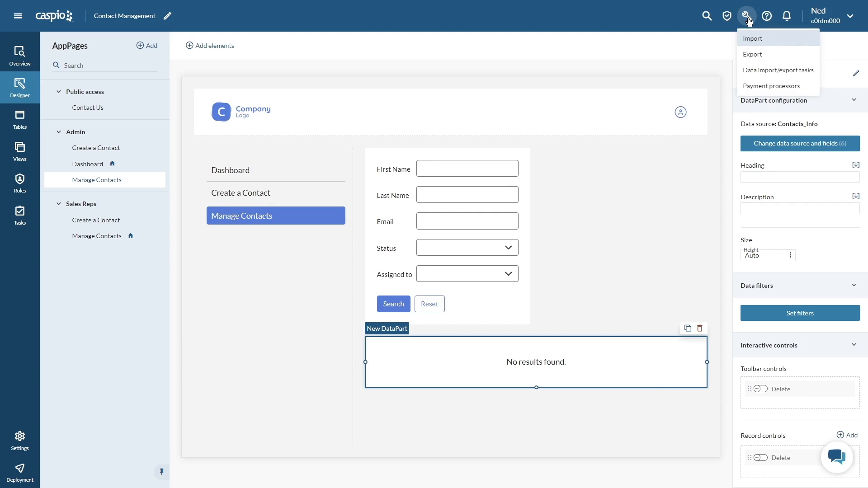
click(747, 18)
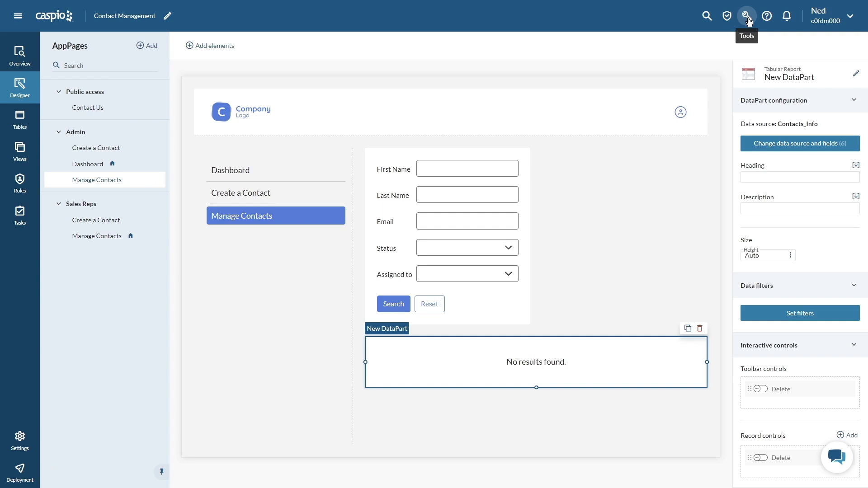
- Rename the tabular report's DataPart to "Admin - contacts results"
click(854, 73)
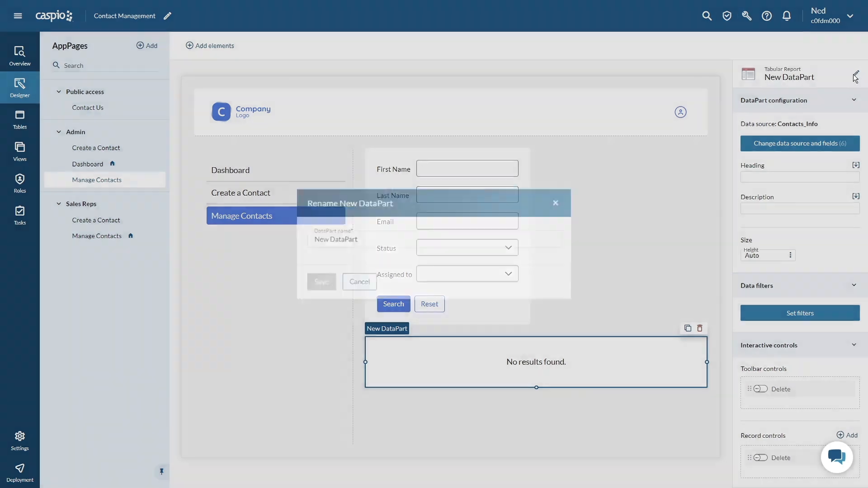
text(Admin - )
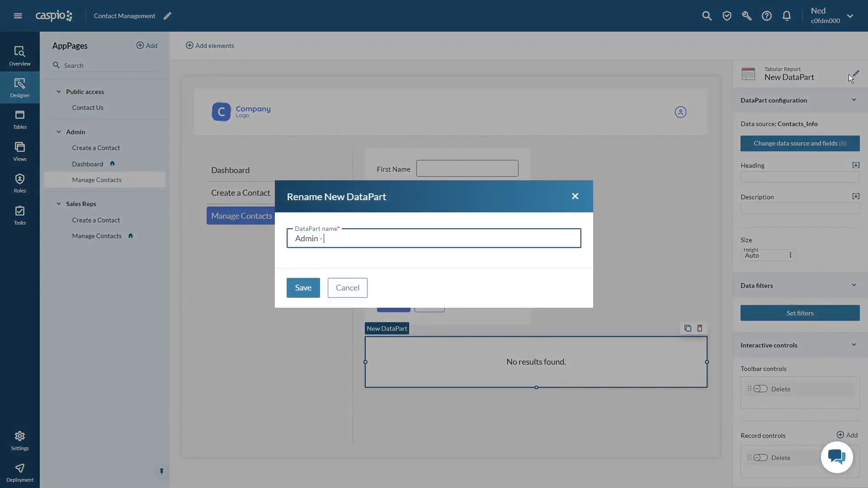
text(contacts results)
key(Return)
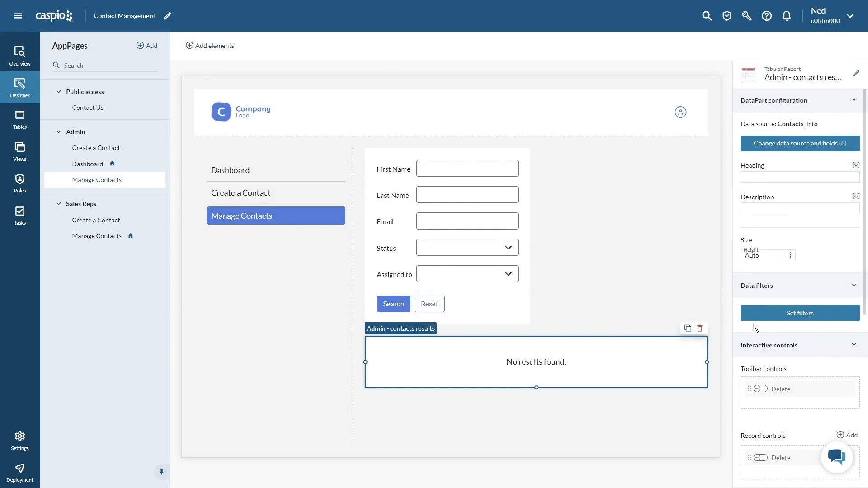
- Create a data filter on the report where First_Name contains the First_Name field of the "Admin - search contacts" DataPart on Manage Contacts
click(778, 312)
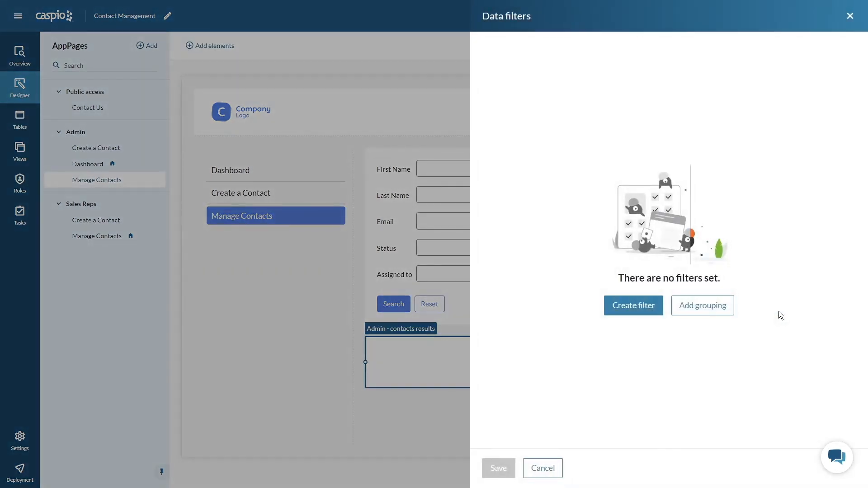
click(638, 310)
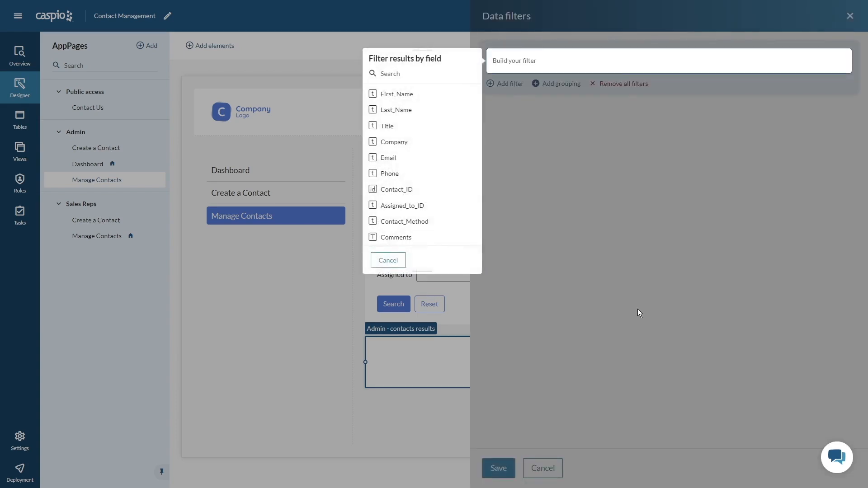
click(449, 97)
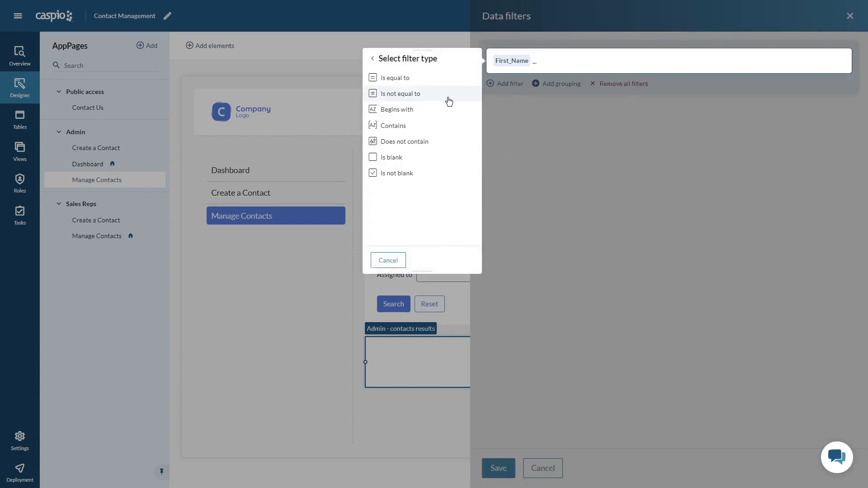
click(432, 125)
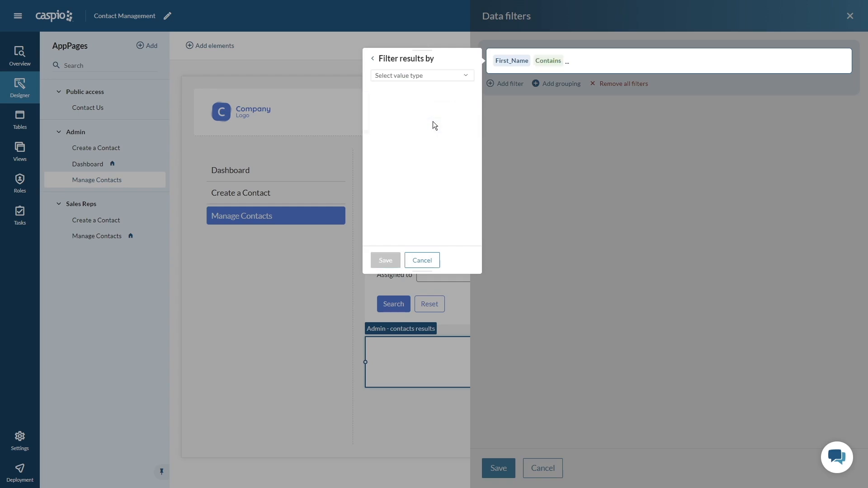
click(434, 76)
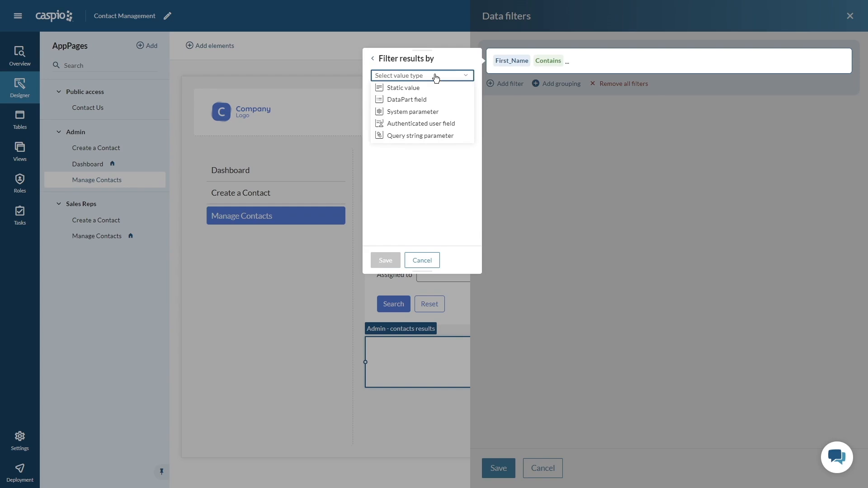
click(415, 100)
click(412, 93)
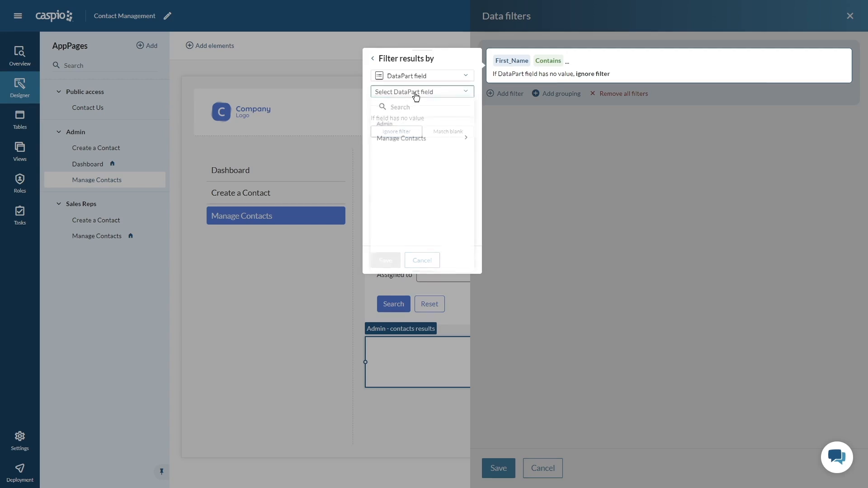
click(408, 139)
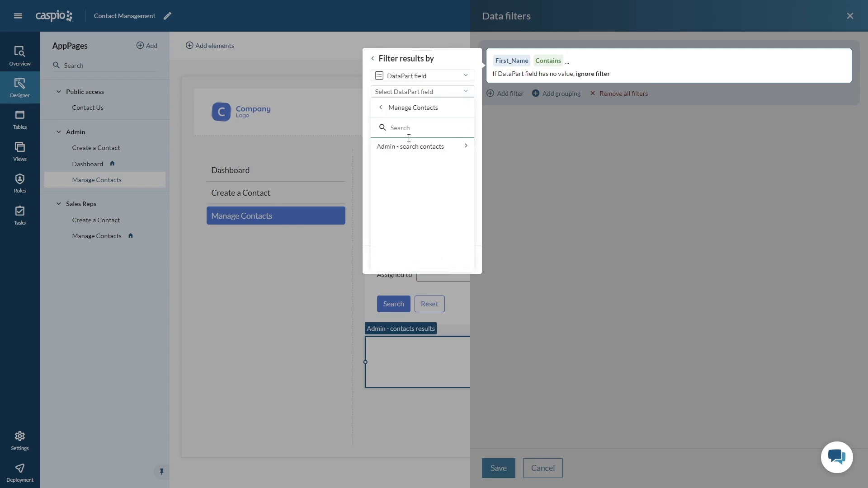
click(409, 149)
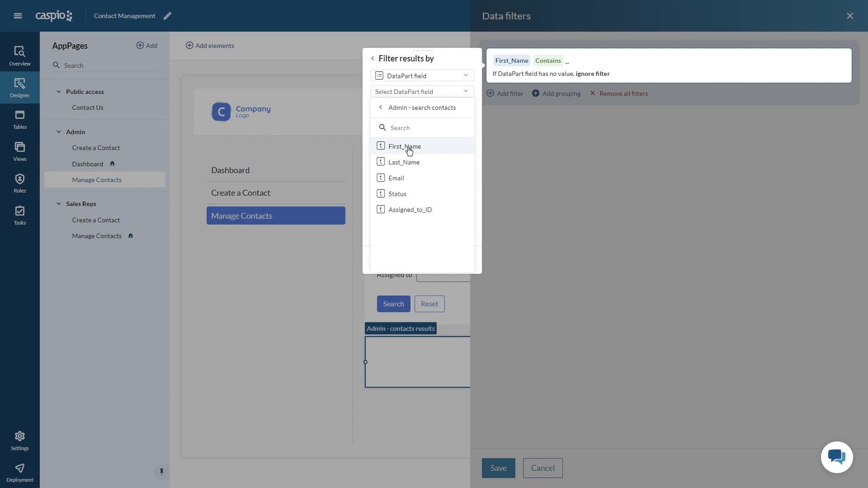
click(409, 147)
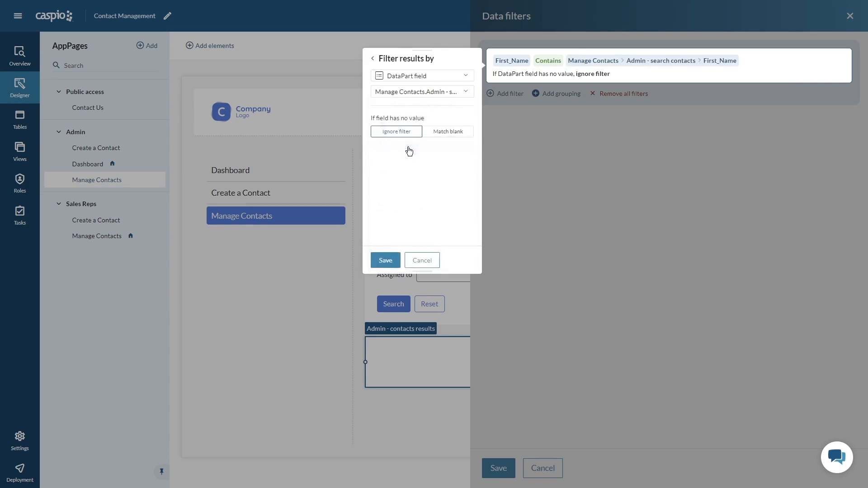
click(385, 260)
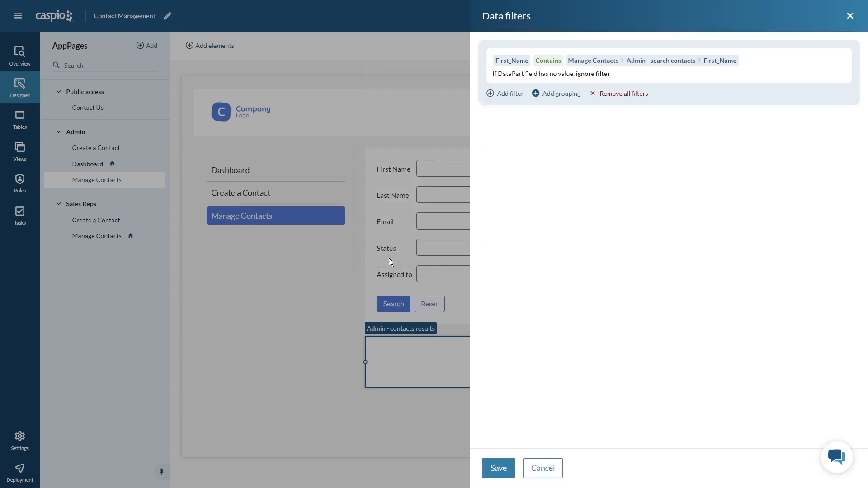
- Add a filter where Last_Name contains the Last_Name field of the "Admin - search contacts" DataPart on Manage Contacts
click(514, 97)
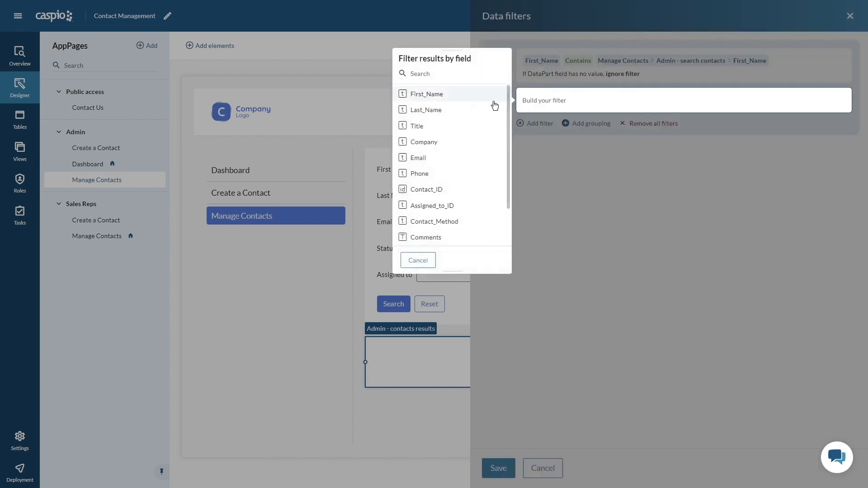
click(478, 110)
click(452, 126)
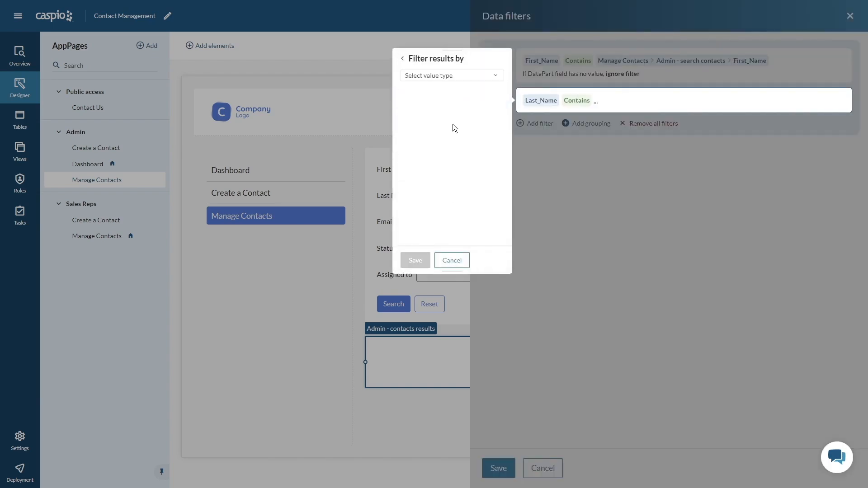
click(452, 76)
click(437, 107)
click(440, 92)
click(432, 139)
click(432, 144)
click(423, 162)
click(412, 262)
- Add a filter where Email contains the Email field of the "Admin - search contacts" DataPart on Manage Contacts
click(535, 133)
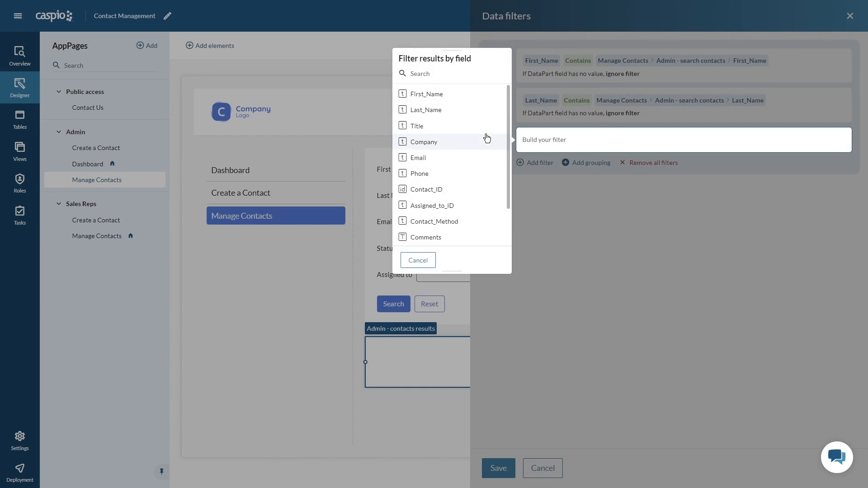
click(423, 158)
click(436, 125)
click(437, 76)
click(436, 107)
click(437, 92)
click(434, 146)
click(426, 178)
click(418, 261)
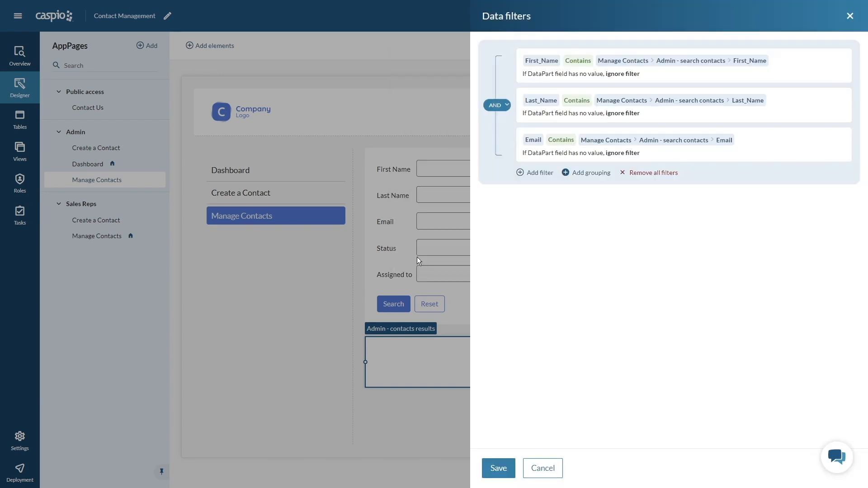
- Add a filter where Status is equal to the Status field of the "Admin - search contacts" DataPart on Manage Contacts
click(535, 173)
scroll(482, 175, down, 1)
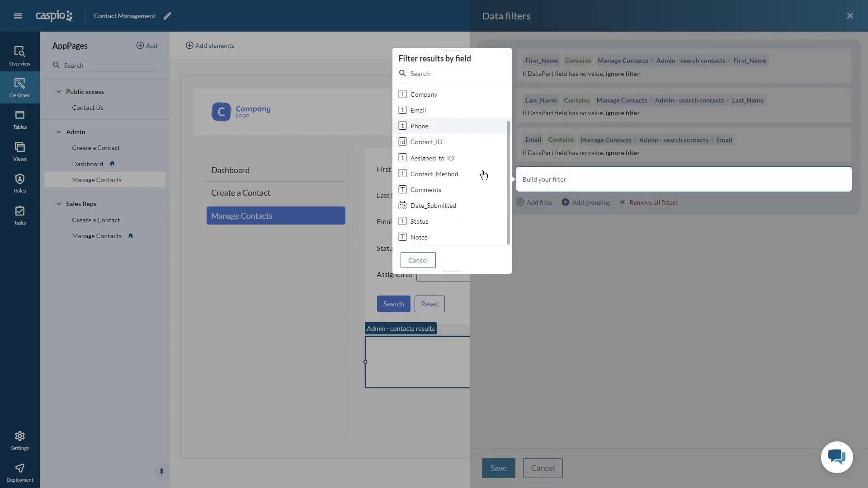
click(448, 221)
click(432, 78)
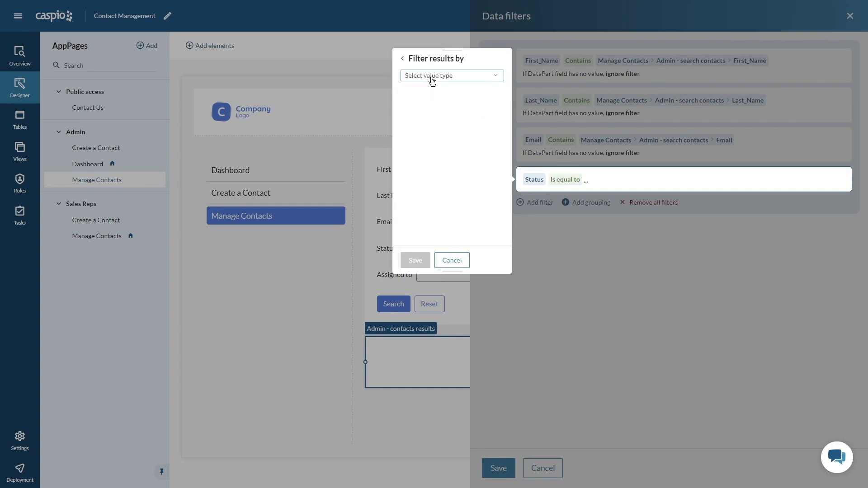
click(432, 76)
click(432, 93)
click(433, 93)
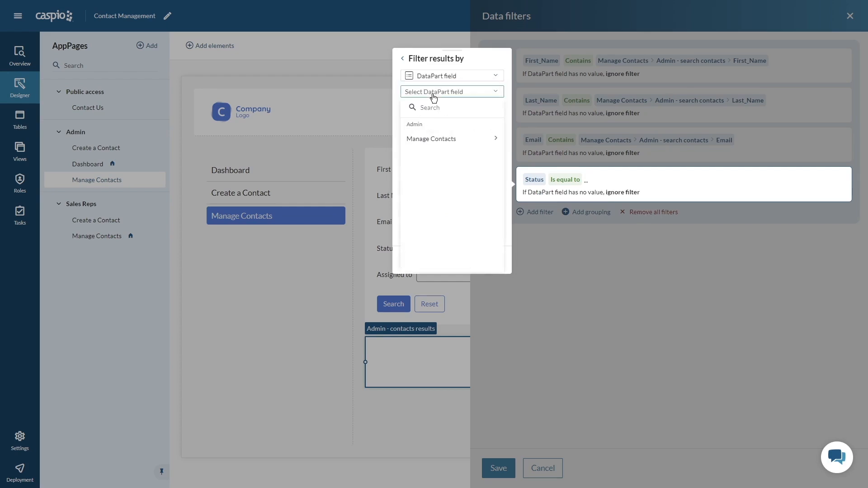
click(431, 138)
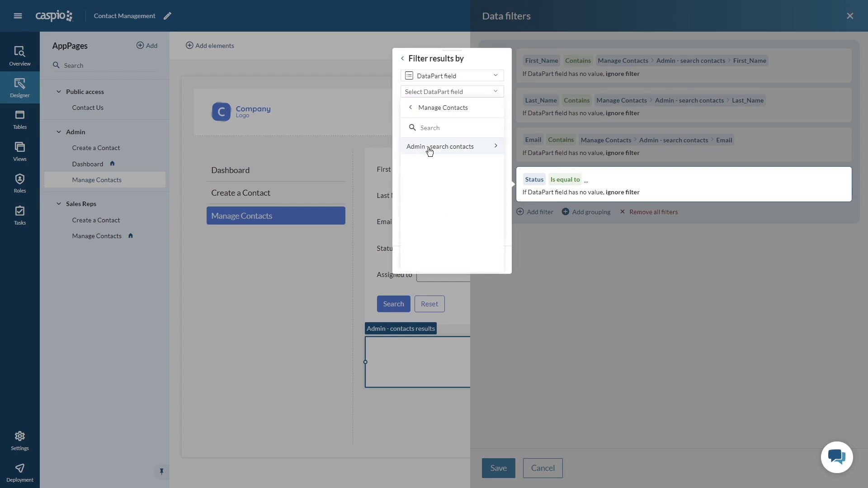
click(429, 146)
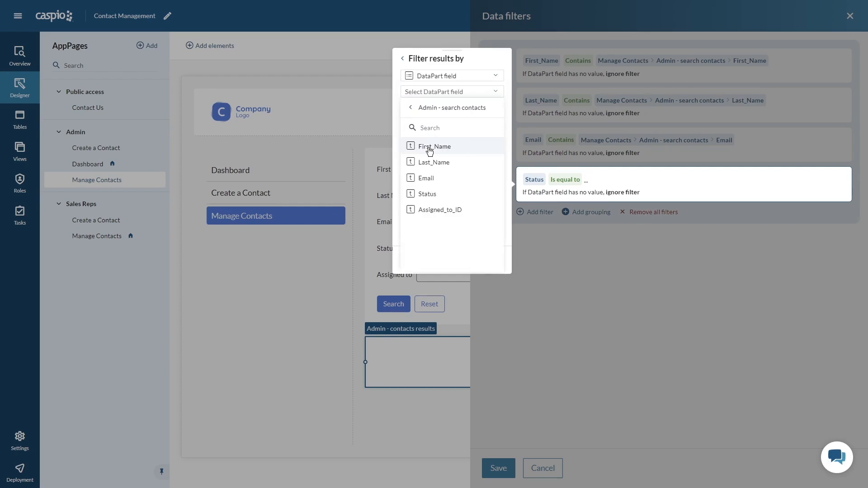
click(427, 194)
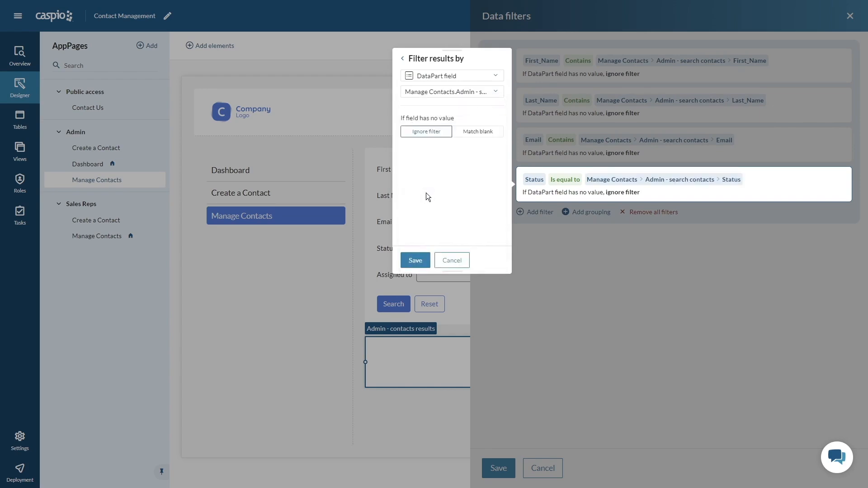
click(415, 260)
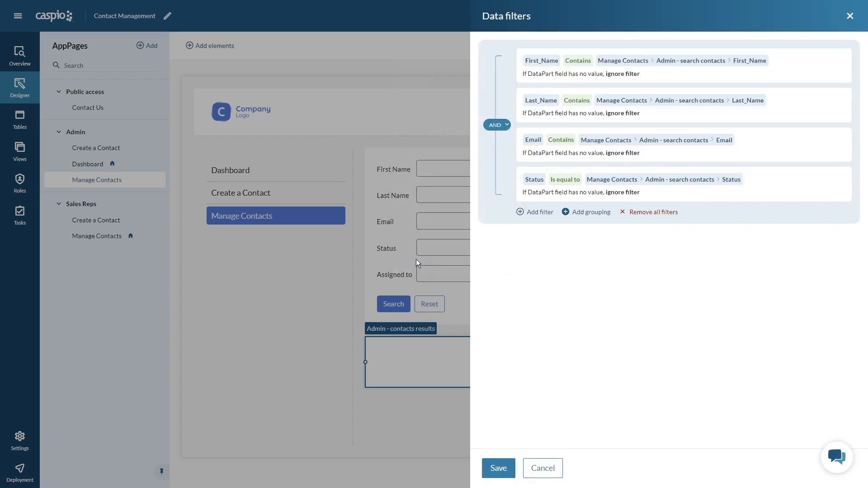
- Add a filter where Assigned_to_ID is equal to the Assigned_to_ID field of the "Admin - search contacts" DataPart, and save the report's data filters
click(540, 213)
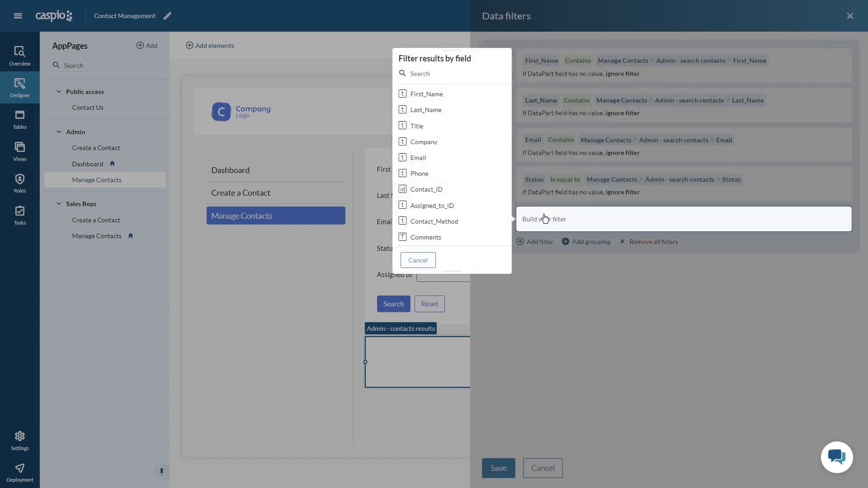
click(473, 207)
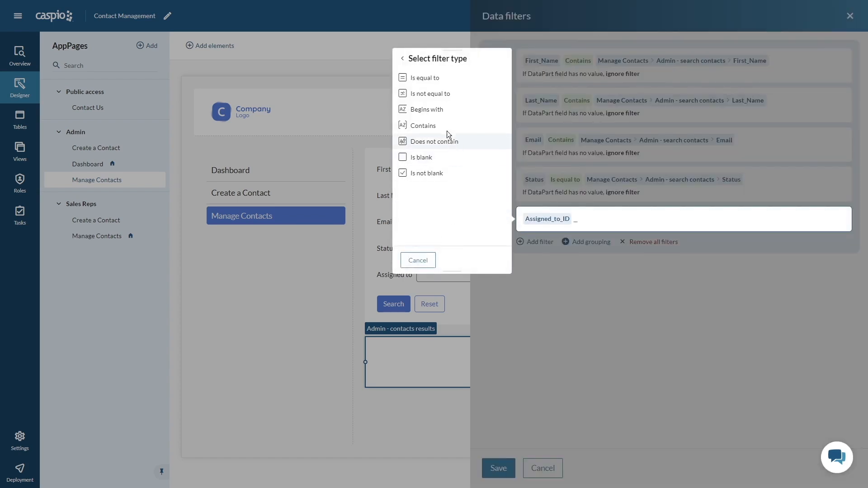
click(433, 80)
click(433, 76)
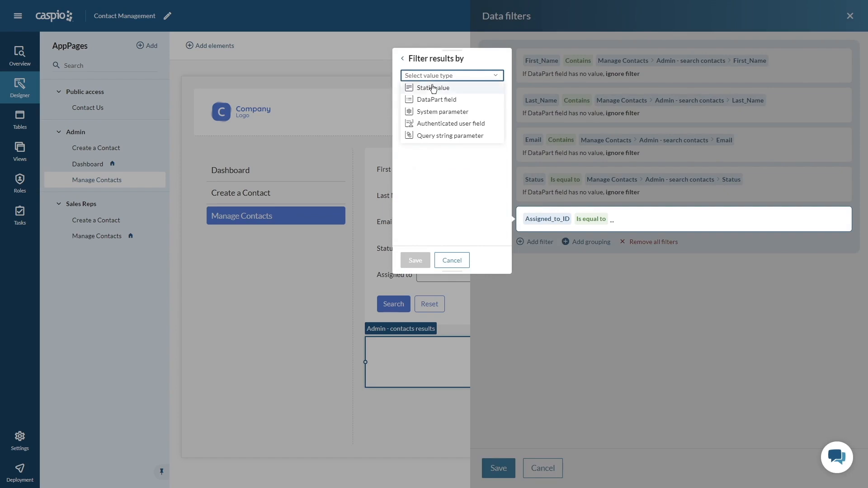
click(433, 99)
click(432, 93)
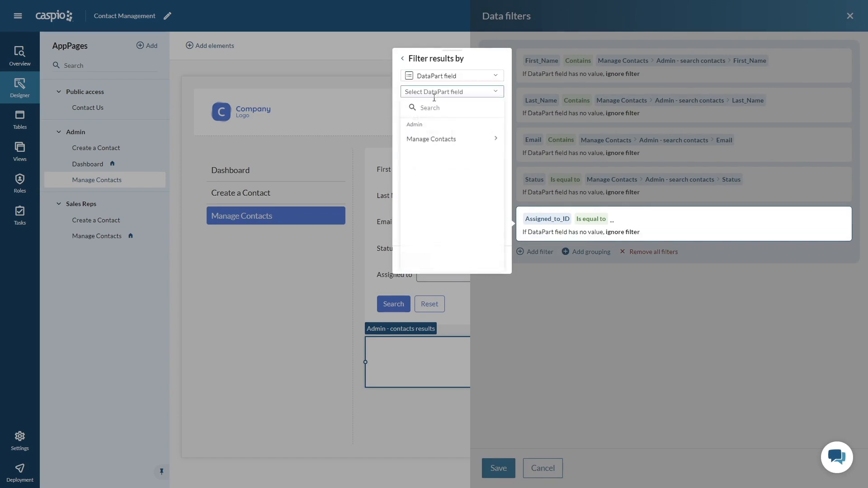
click(432, 139)
click(432, 145)
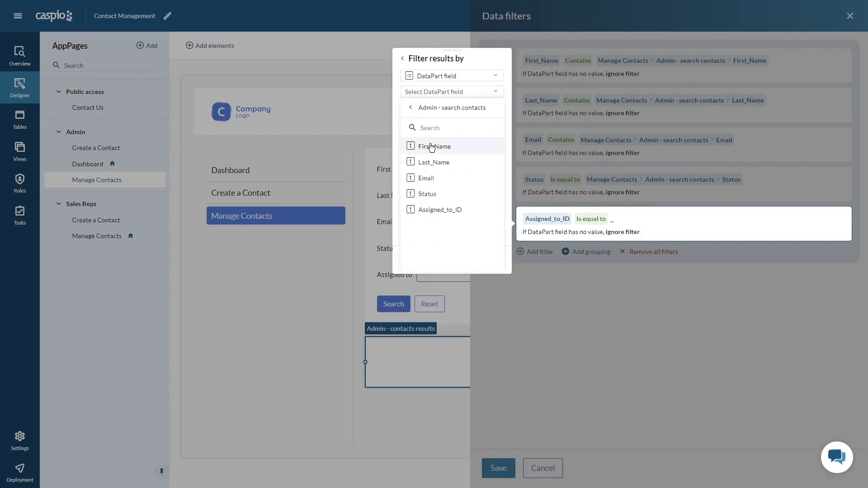
click(431, 209)
click(414, 258)
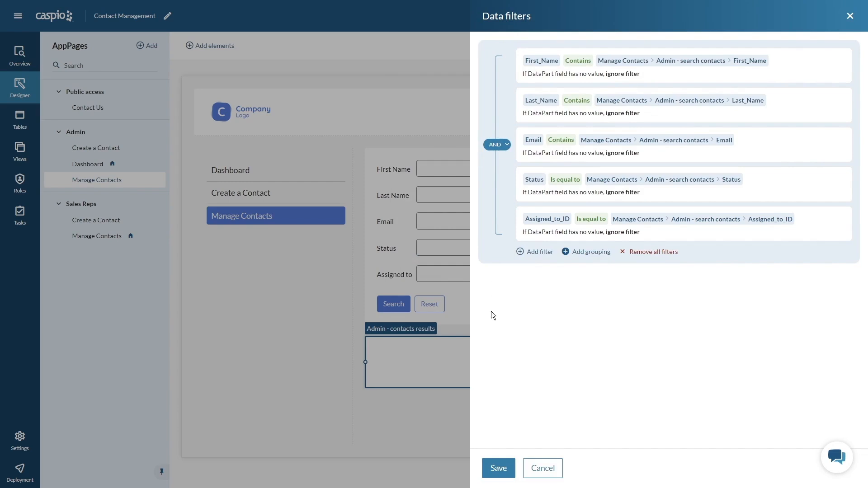
click(490, 463)
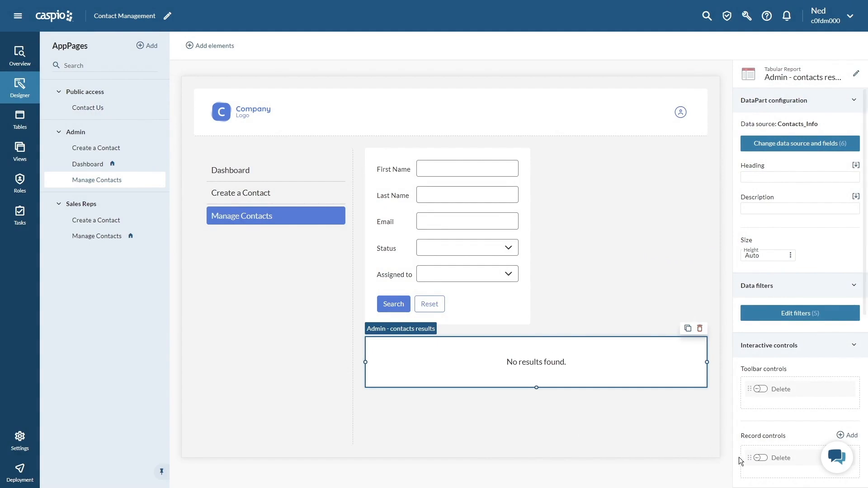
- Try enabling the Delete record control for the contacts results report
click(761, 458)
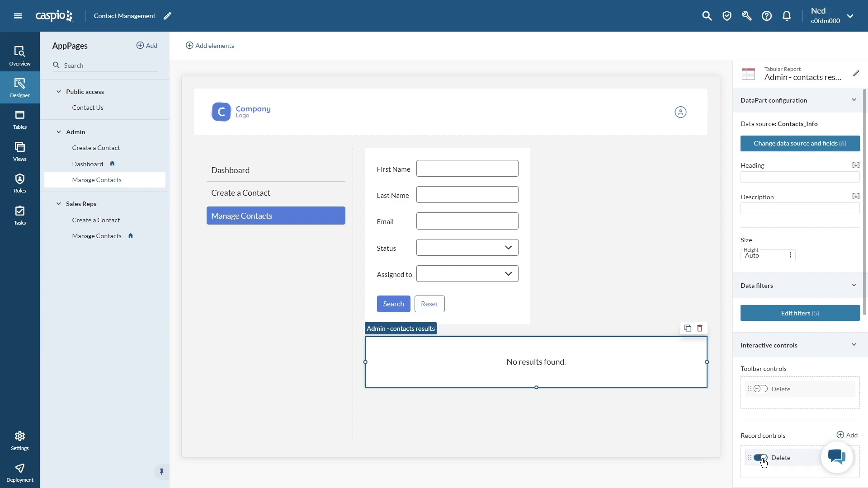
click(760, 457)
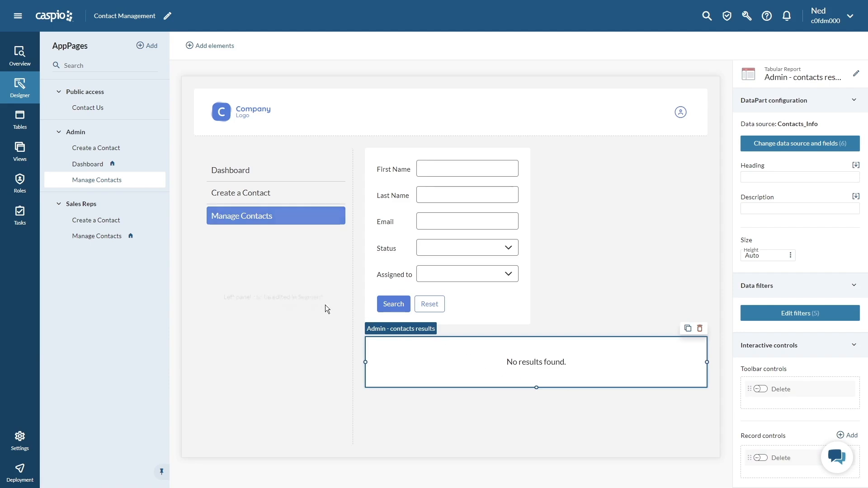
- Add a submission form to the Admin Create a Contact page, based on Contacts_Info with all available fields selected
click(114, 152)
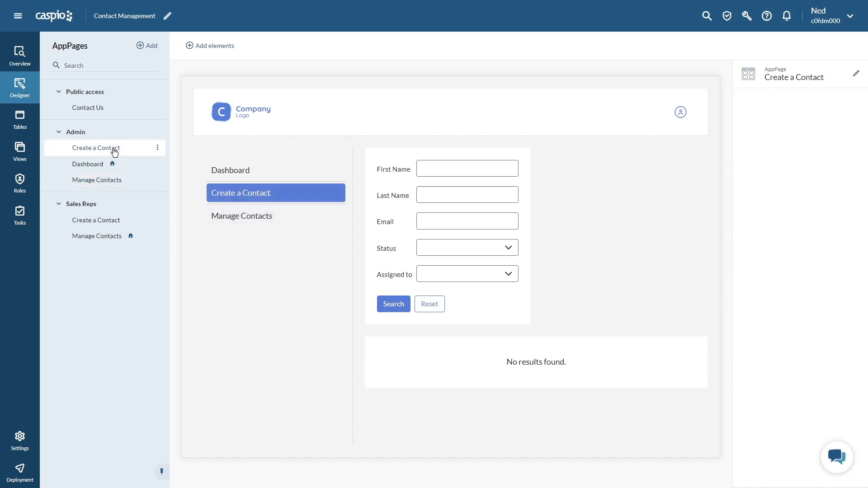
click(221, 51)
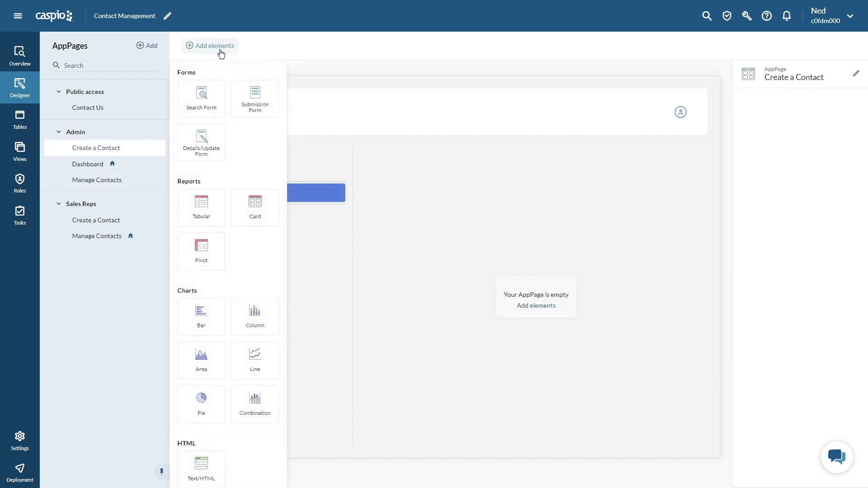
drag(259, 96, 539, 293)
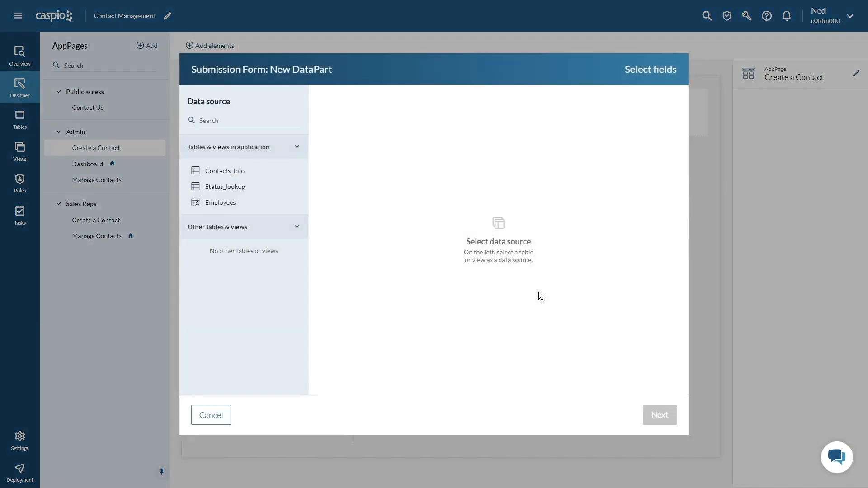
click(240, 172)
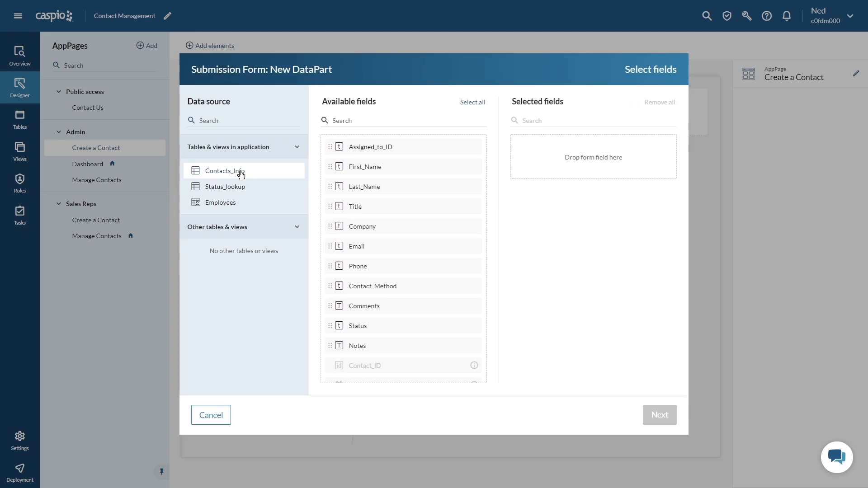
click(475, 102)
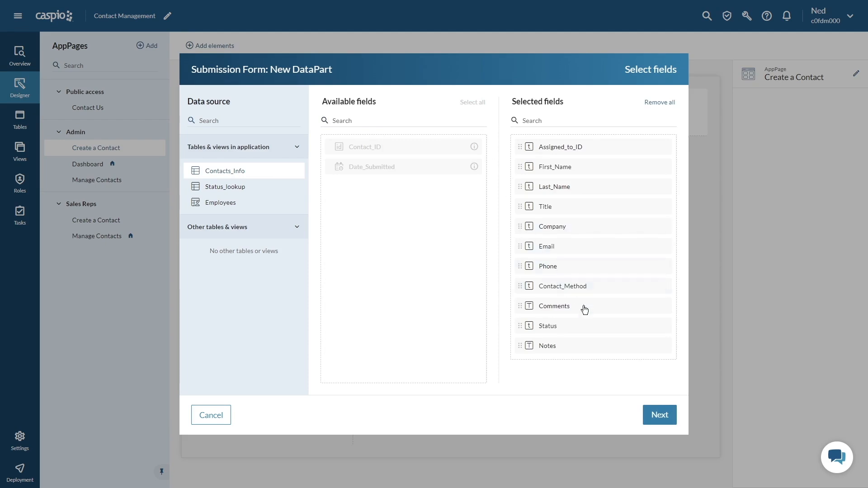
click(657, 416)
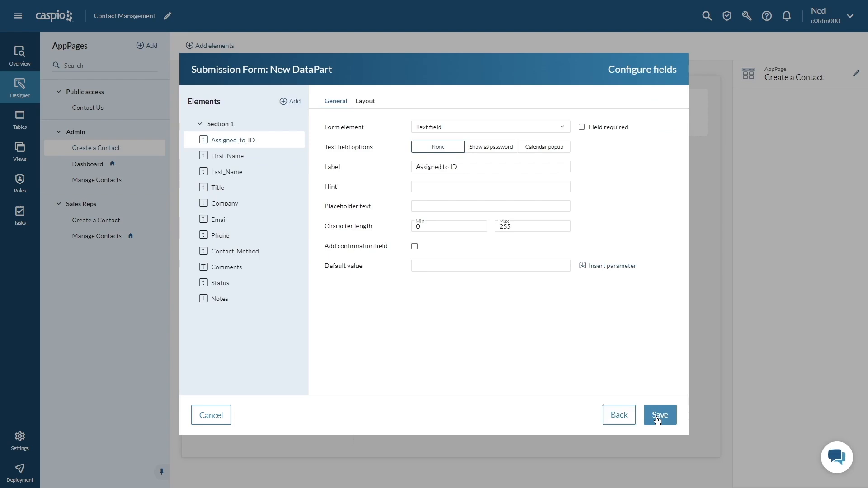
- Make the Status field a dropdown sourced from both custom values and a lookup table, with the custom option "Select status"
click(259, 285)
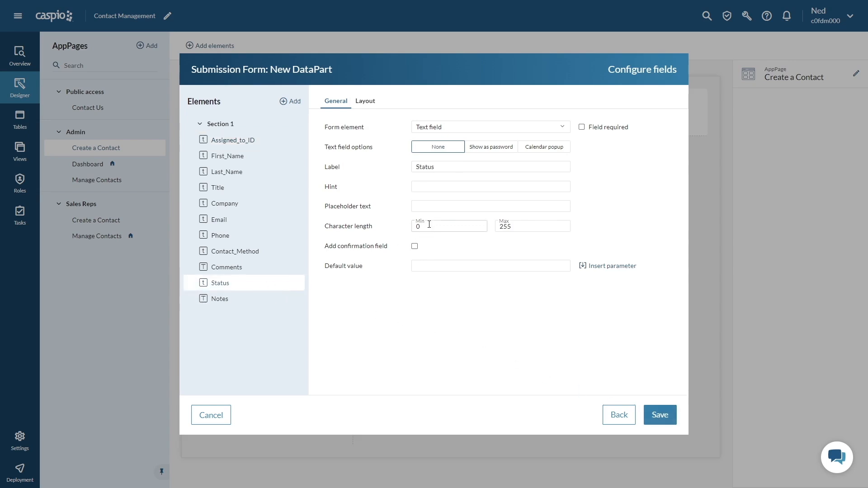
click(462, 128)
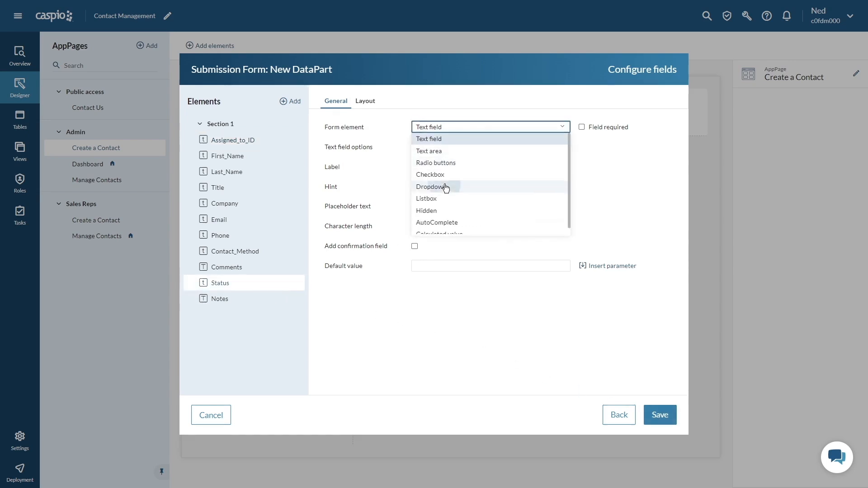
click(445, 187)
click(543, 206)
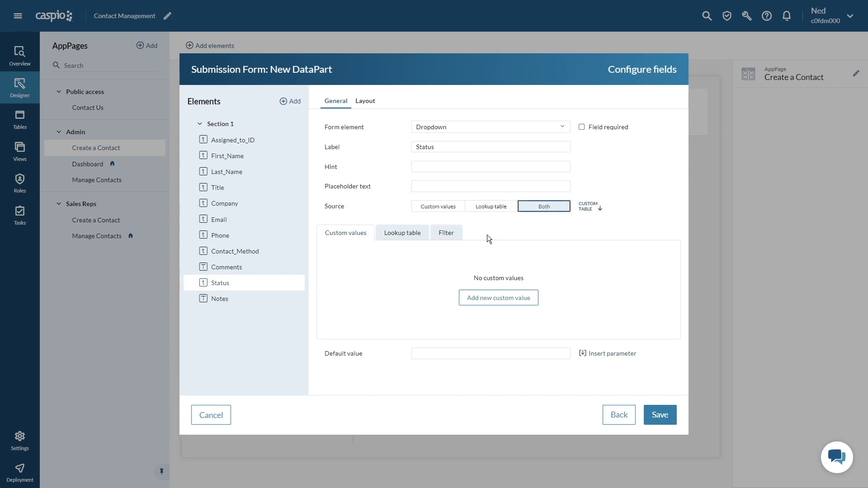
click(477, 300)
text(Sel)
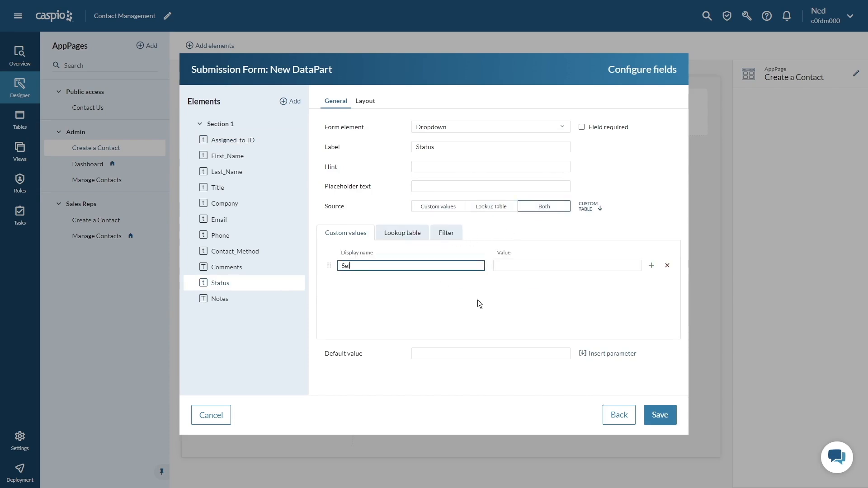
text(ect status)
- Use Status_lookup as the lookup table for the Status dropdown
click(406, 236)
click(418, 257)
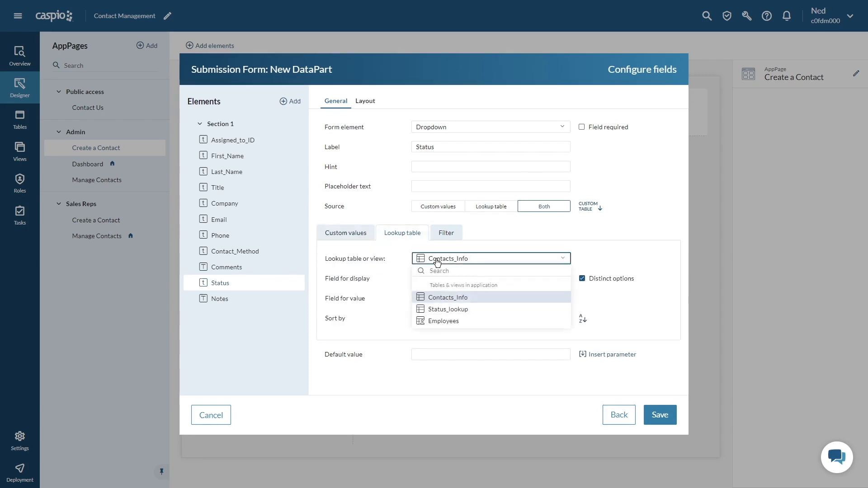
click(442, 310)
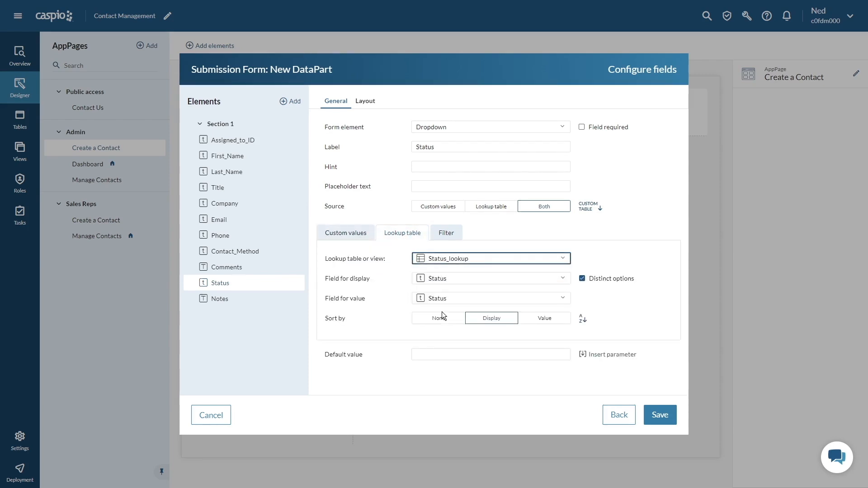
- Make the Assigned_to_ID field a dropdown and label it "Assigned to"
click(248, 141)
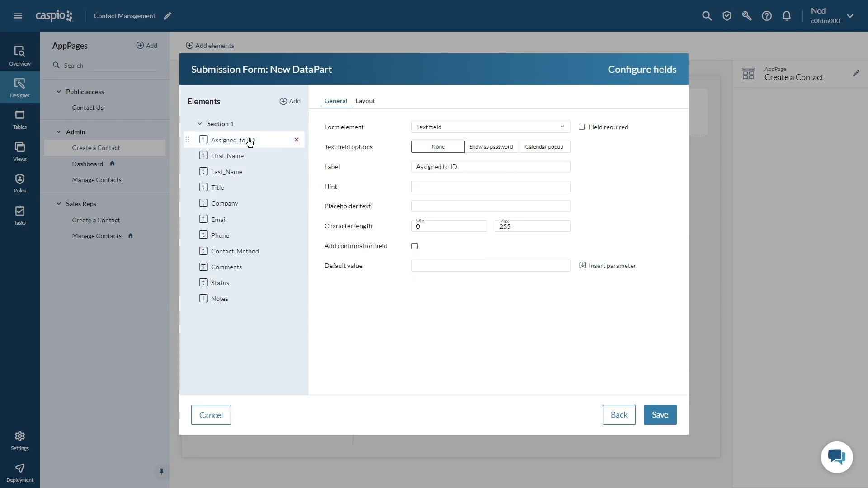
click(442, 129)
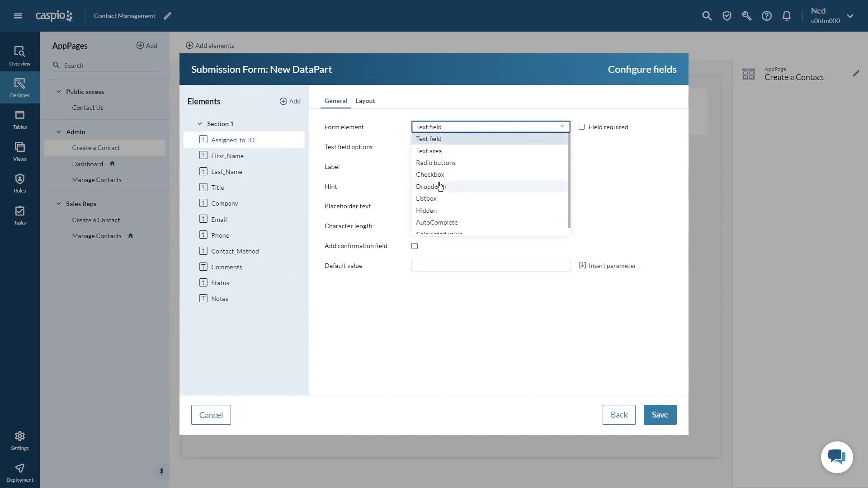
click(441, 185)
click(461, 147)
key(BackSpace)
key(BackSpace)
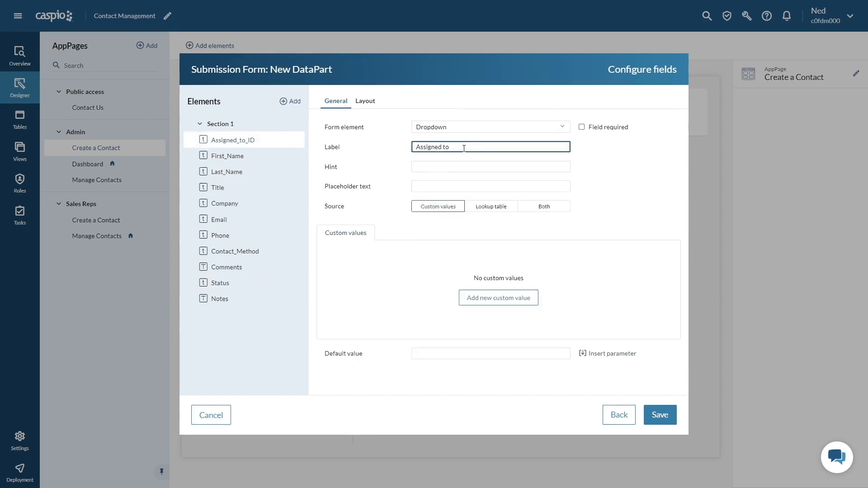
- Source the Assigned_to_ID dropdown from both custom values and a lookup table, adding the custom option "Select employee"
click(539, 209)
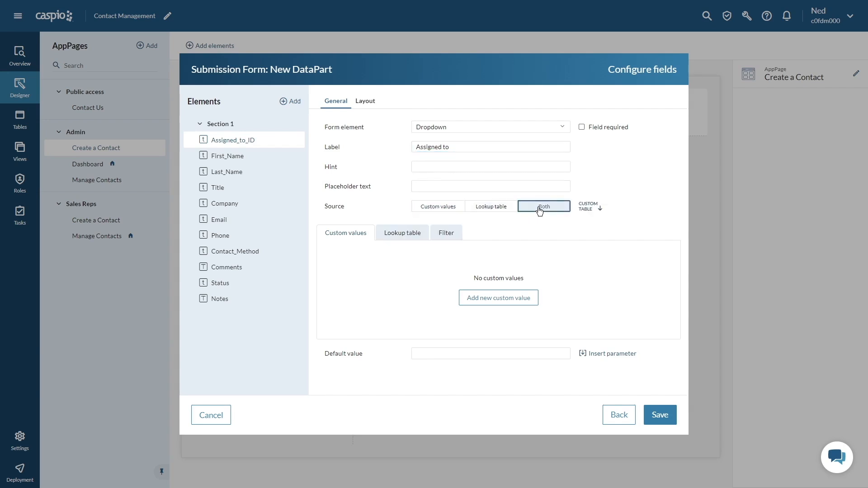
click(491, 299)
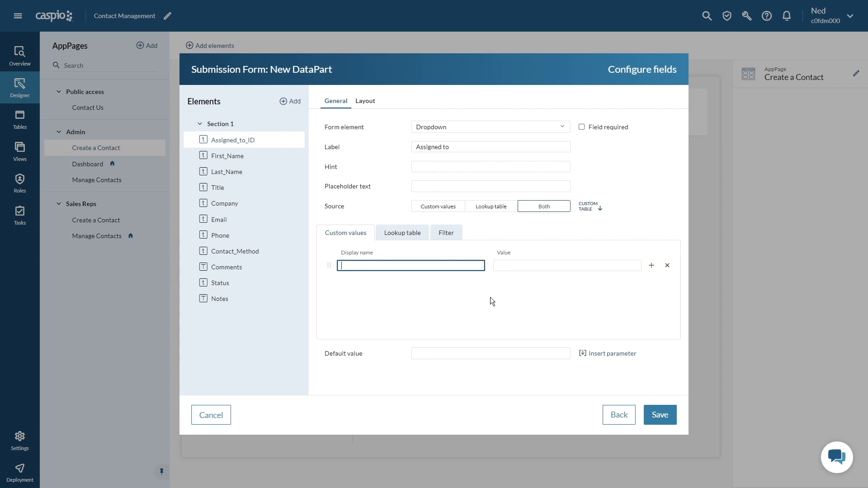
text(Select employee)
- Set the Assigned_to_ID lookup to Employees with Full_Name as the display field, and save the submission form
click(401, 233)
click(441, 260)
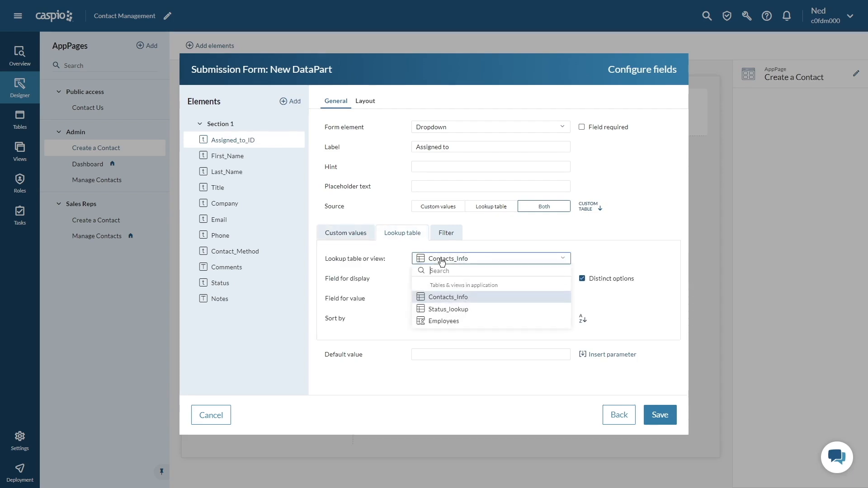
click(443, 321)
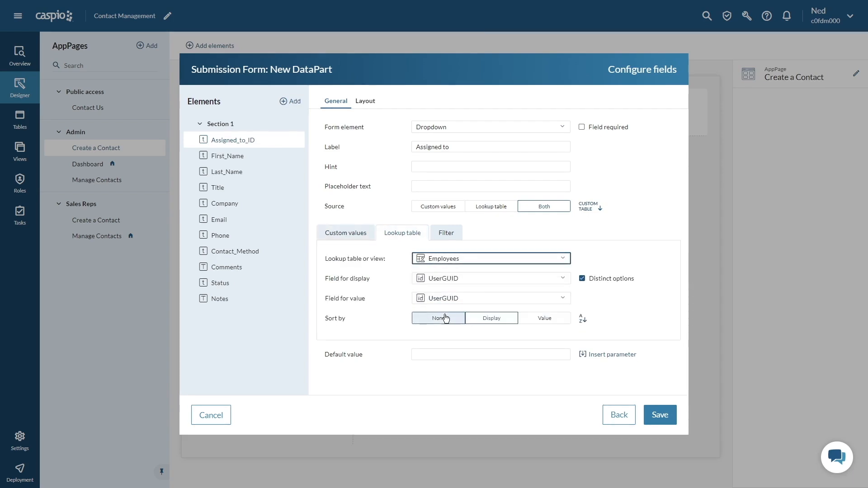
click(461, 280)
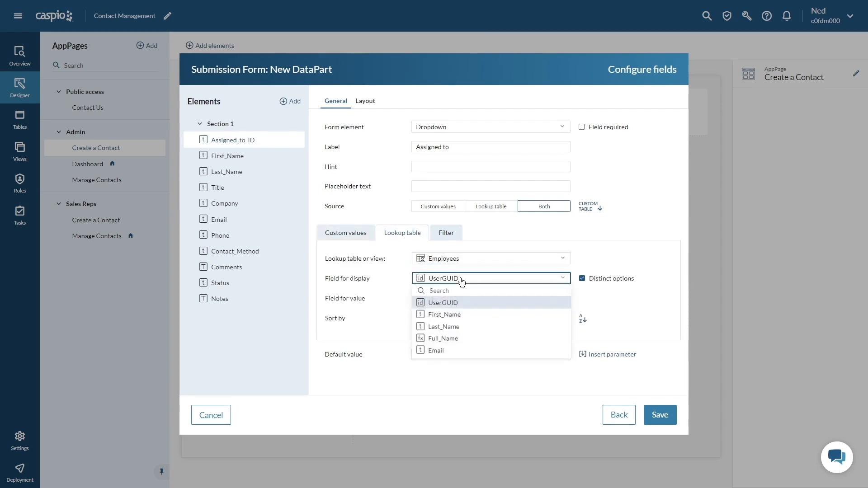
click(449, 338)
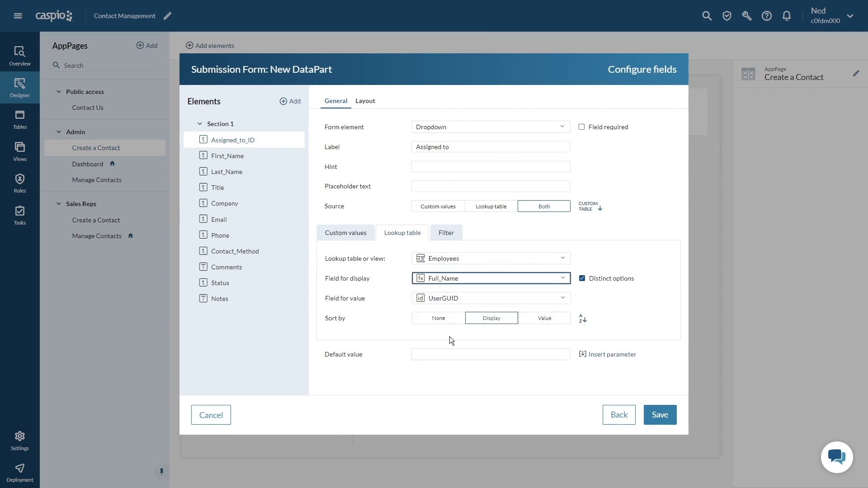
click(656, 416)
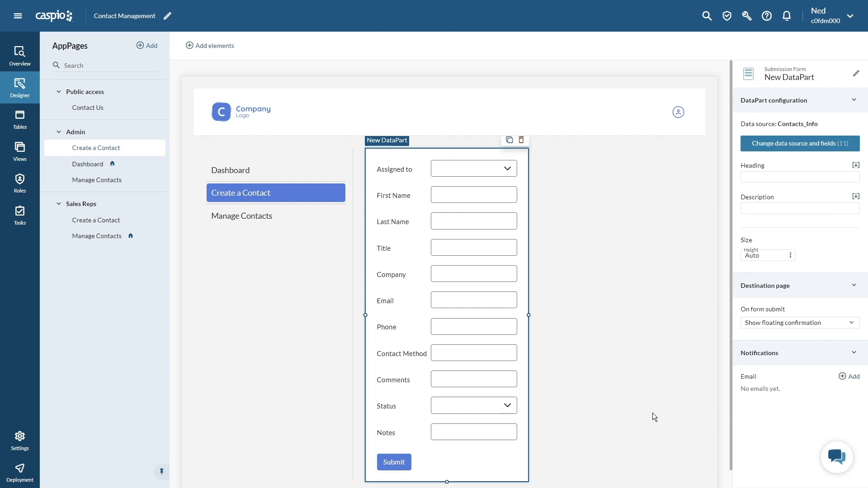
- Rename the new submission form DataPart to "Admin - create a contact"
click(858, 73)
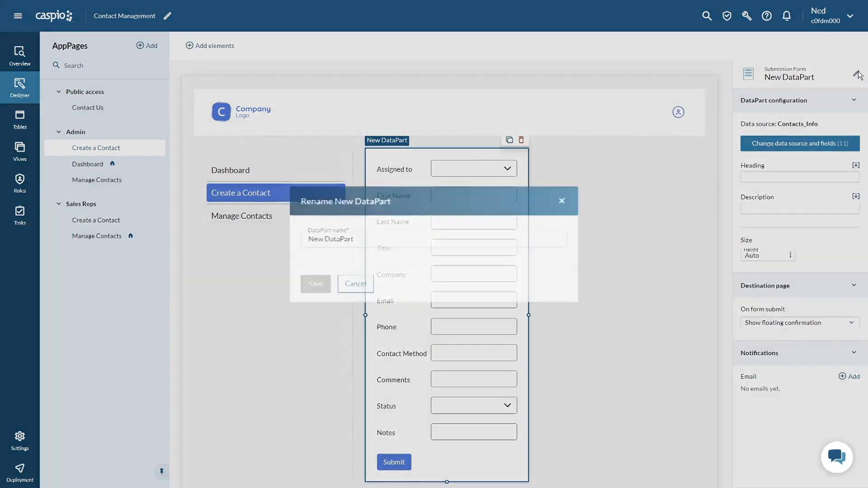
text(Admin - )
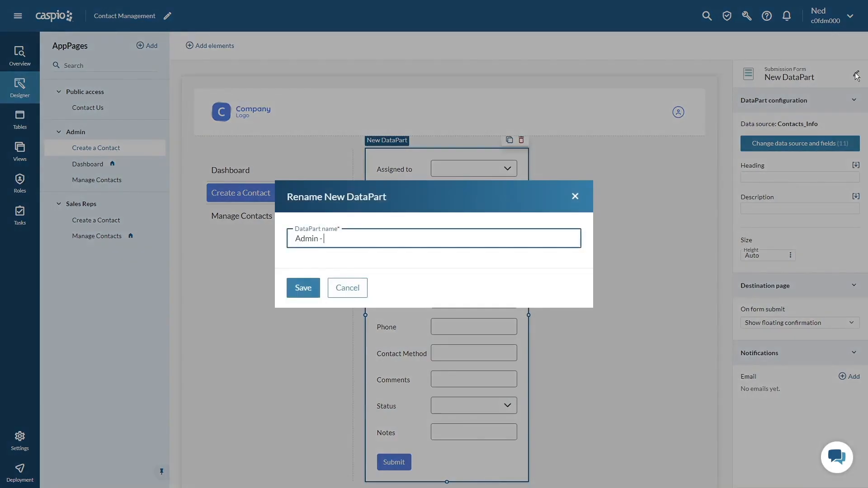
text(create a contact)
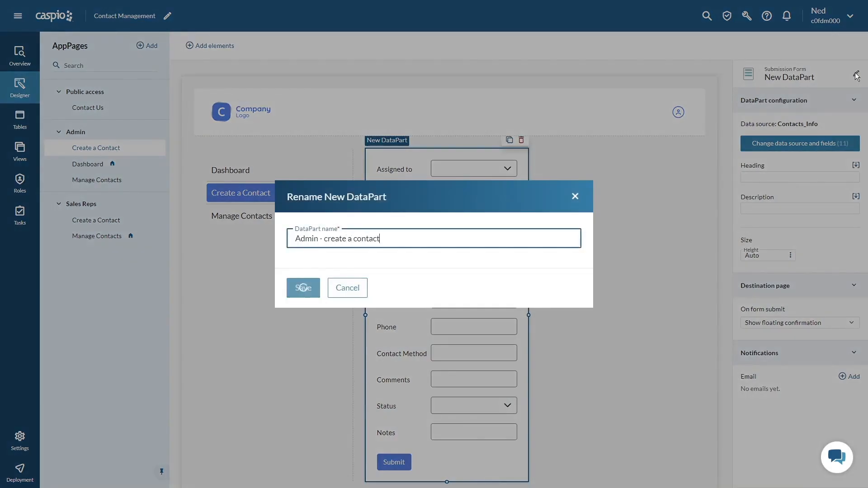
click(303, 288)
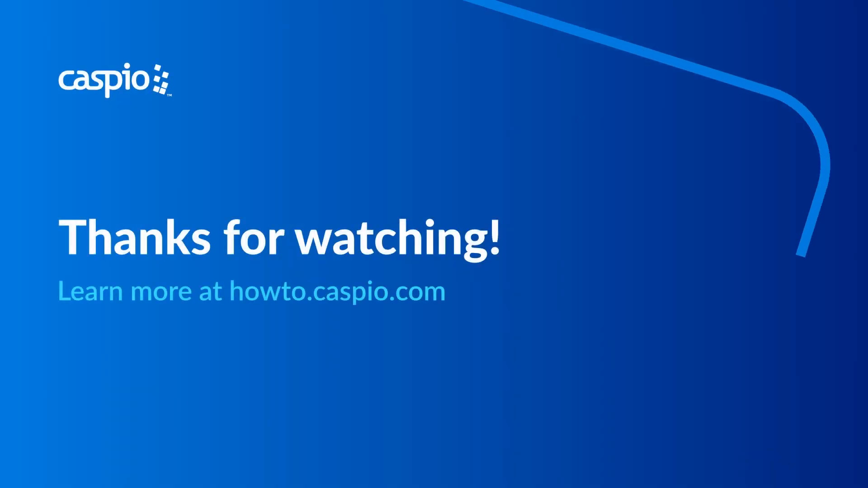